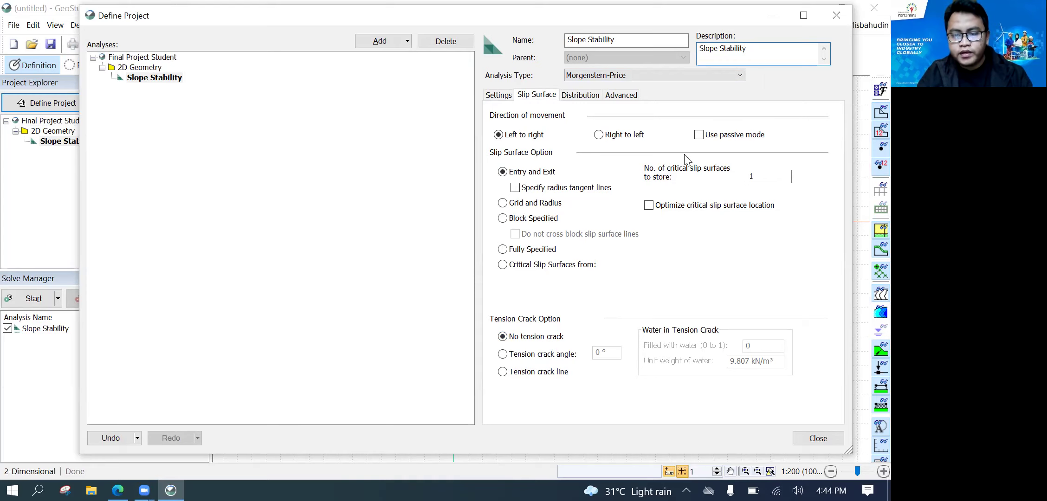
# Review the distribution, advanced and general settings of the Slope Stability analysis, including the maximum number of iterations, and close the project definition
pyautogui.click(571, 94)
pyautogui.click(616, 96)
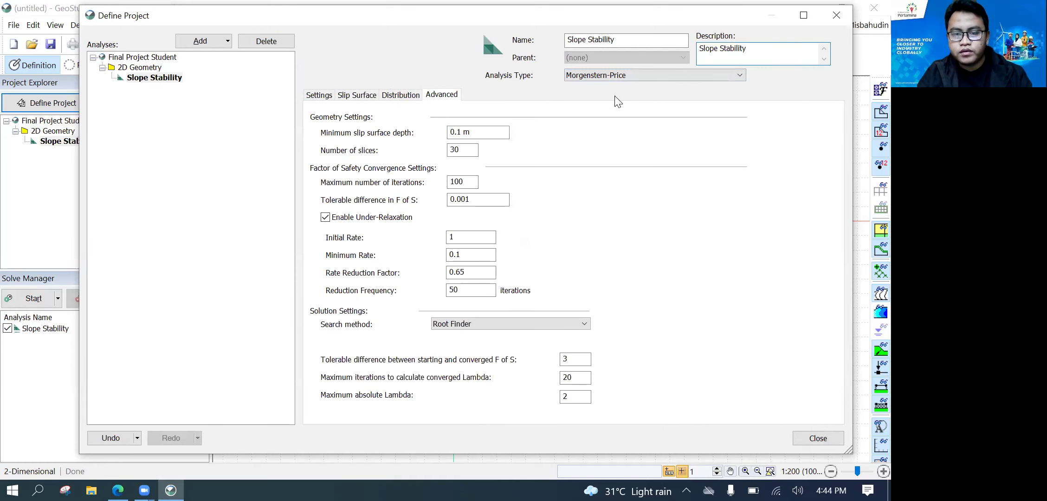
pyautogui.moveTo(467, 182); pyautogui.dragTo(449, 180)
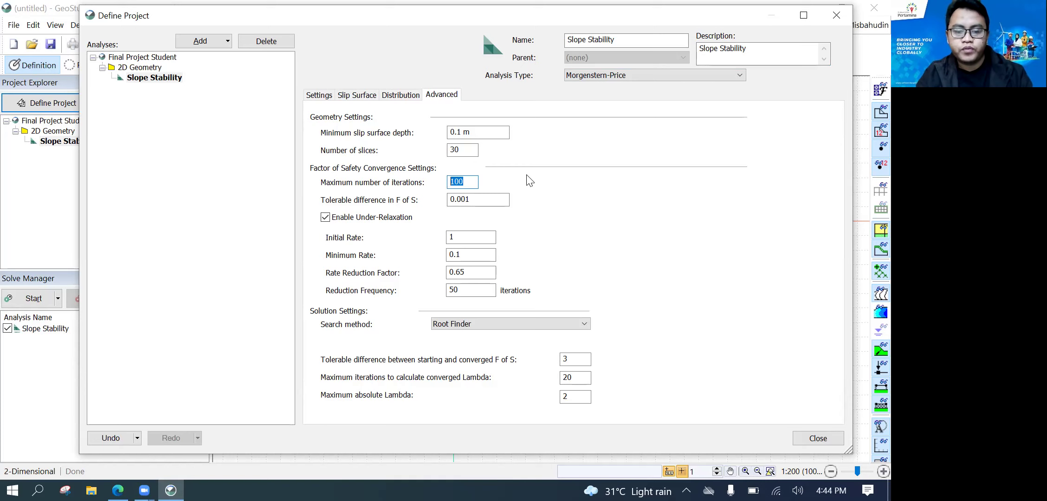
pyautogui.click(328, 97)
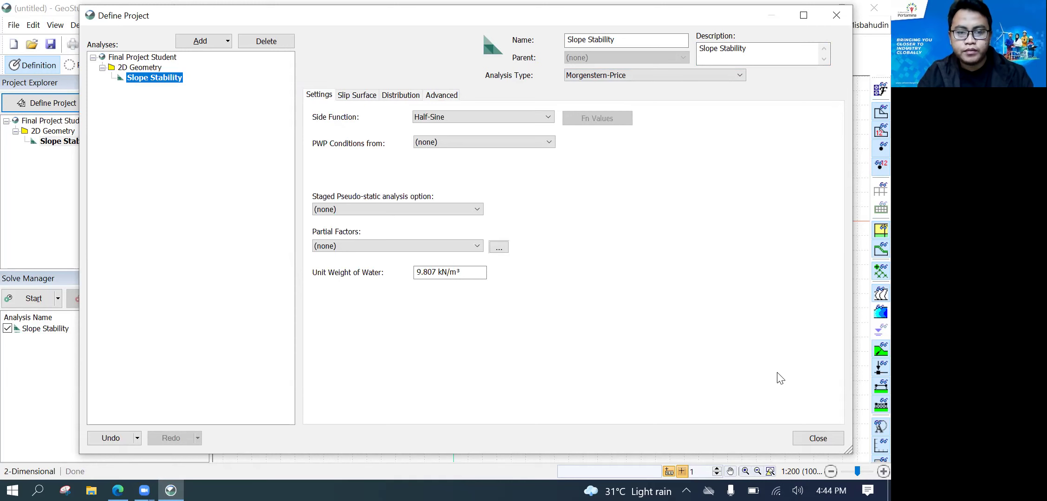
pyautogui.click(817, 439)
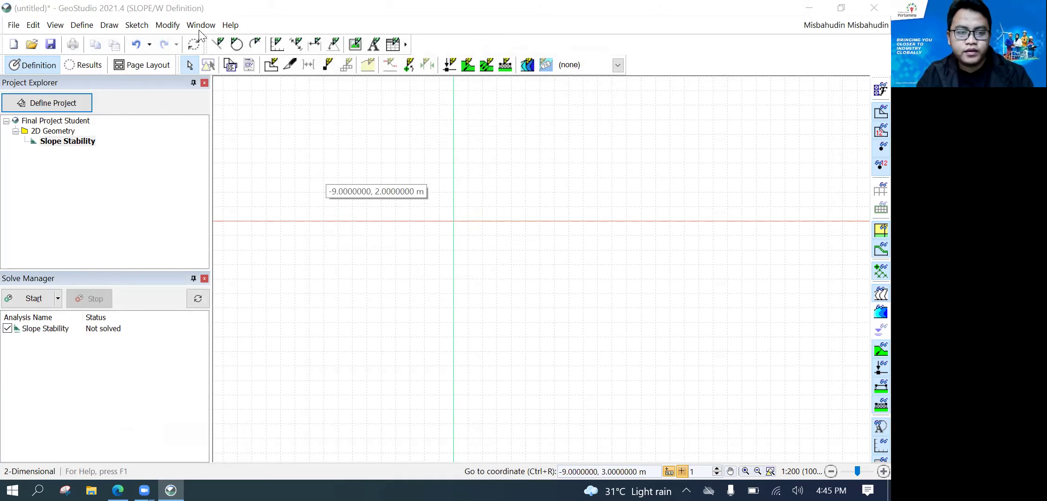
# Examine the project's unit settings and display preferences without changing them
pyautogui.click(55, 24)
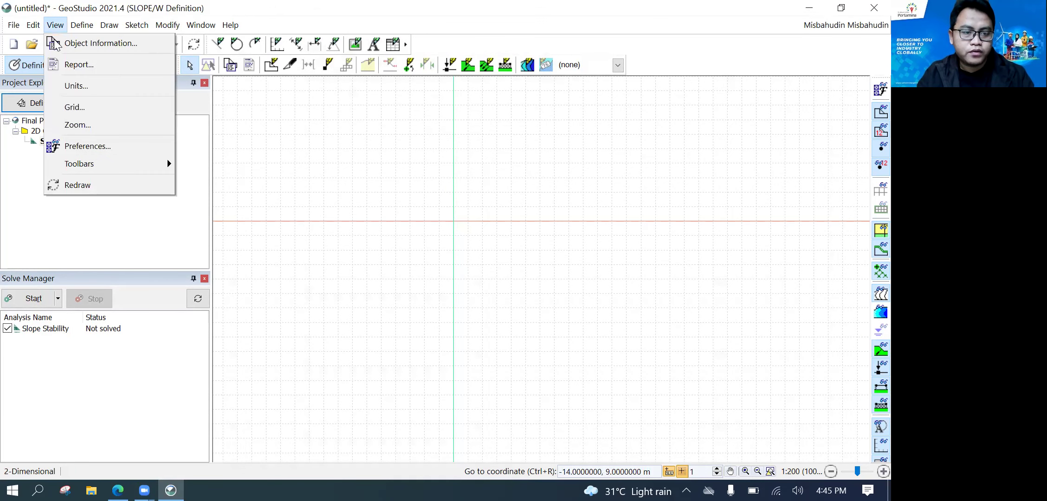
pyautogui.click(74, 88)
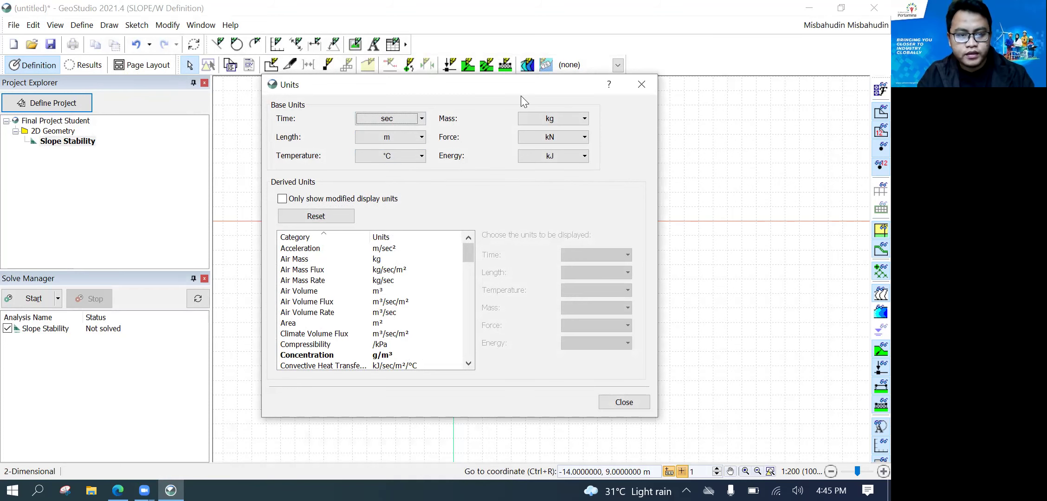
pyautogui.press('Escape')
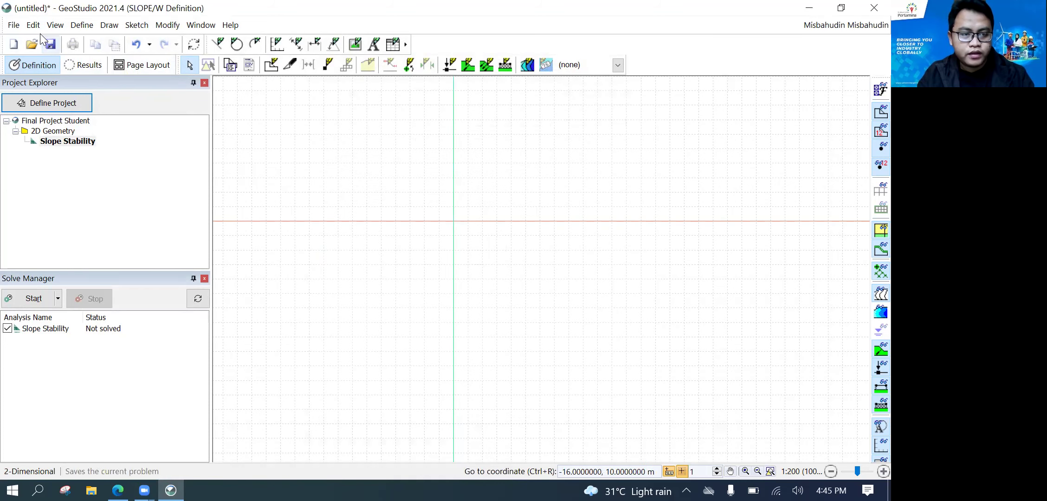
pyautogui.click(17, 27)
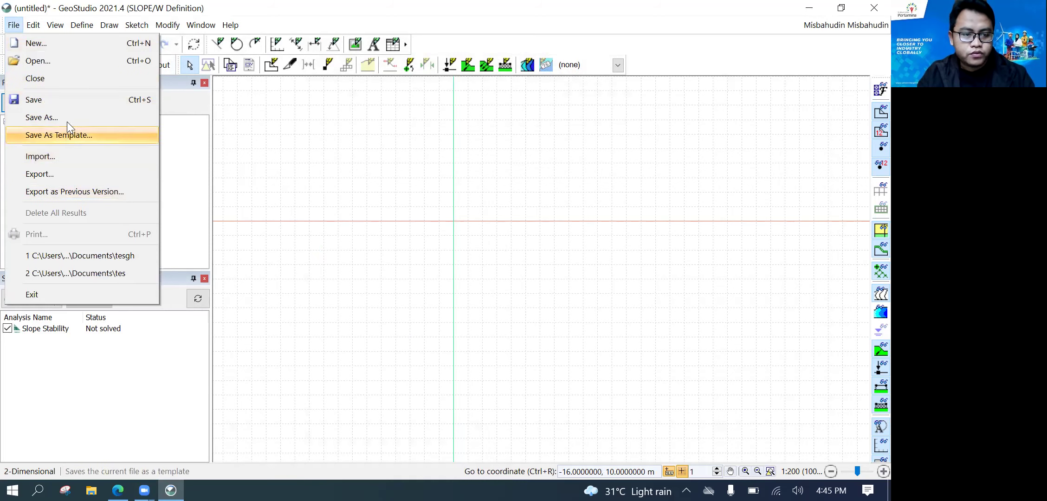
pyautogui.moveTo(49, 28)
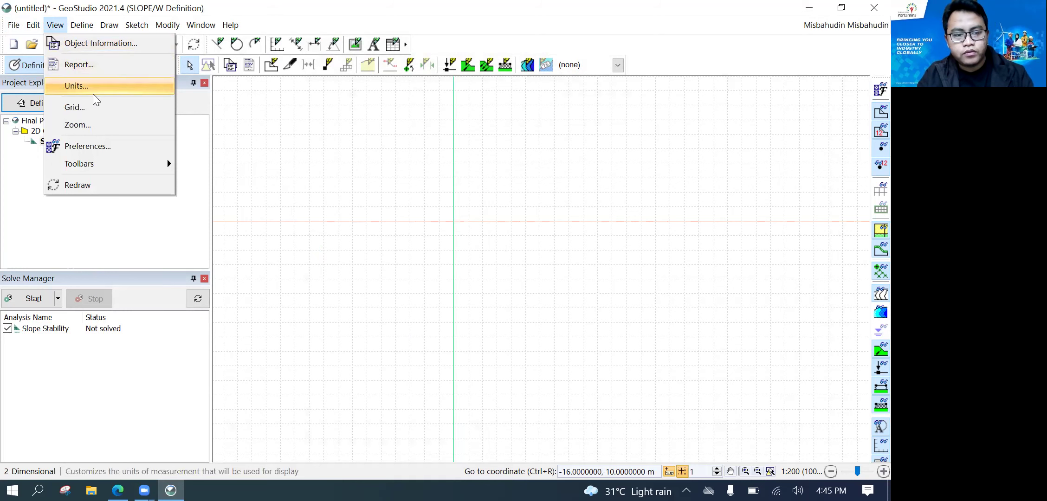
pyautogui.click(101, 146)
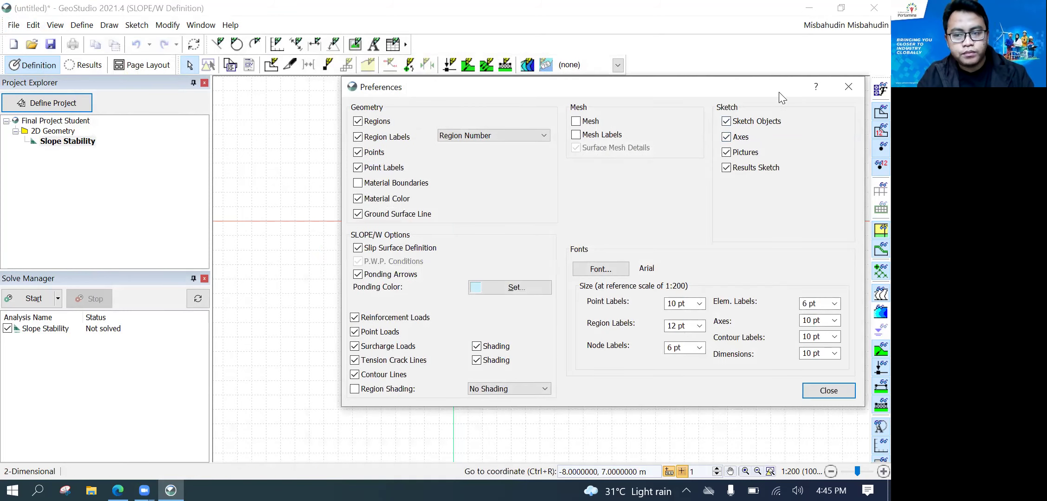
pyautogui.moveTo(773, 88); pyautogui.dragTo(574, 76)
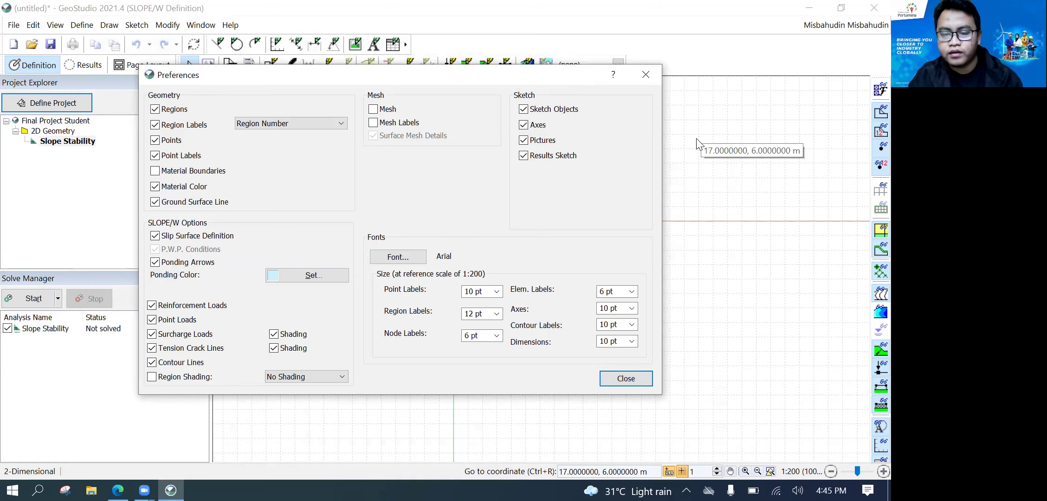
pyautogui.click(632, 83)
# Reopen the project definition and review the analysis's slip surface, distribution and advanced settings
pyautogui.click(81, 25)
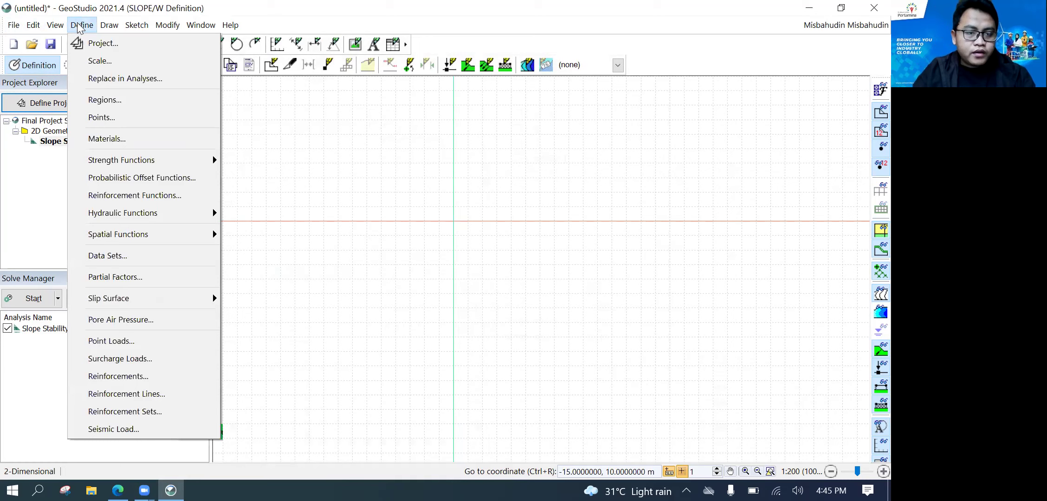
pyautogui.click(103, 43)
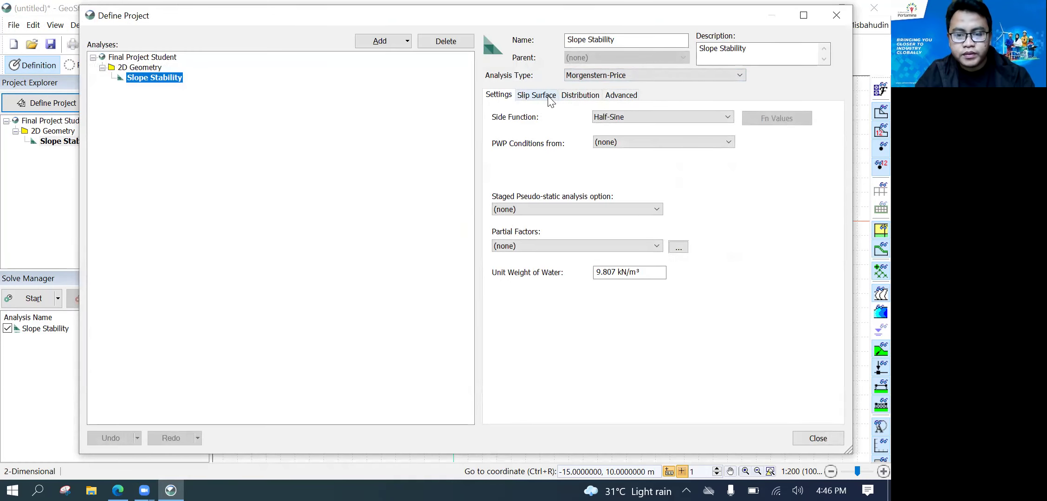
pyautogui.click(538, 95)
pyautogui.click(580, 95)
pyautogui.click(620, 95)
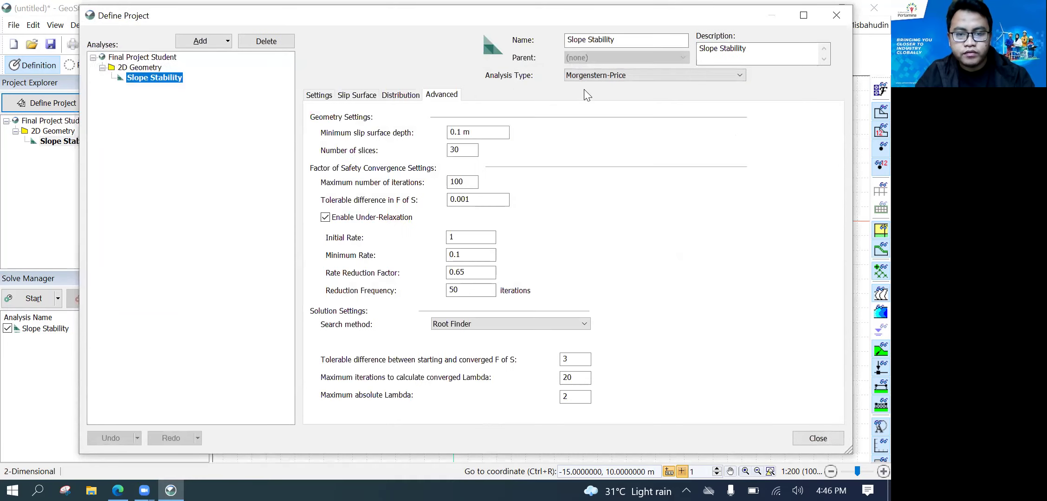
pyautogui.click(838, 20)
pyautogui.click(135, 26)
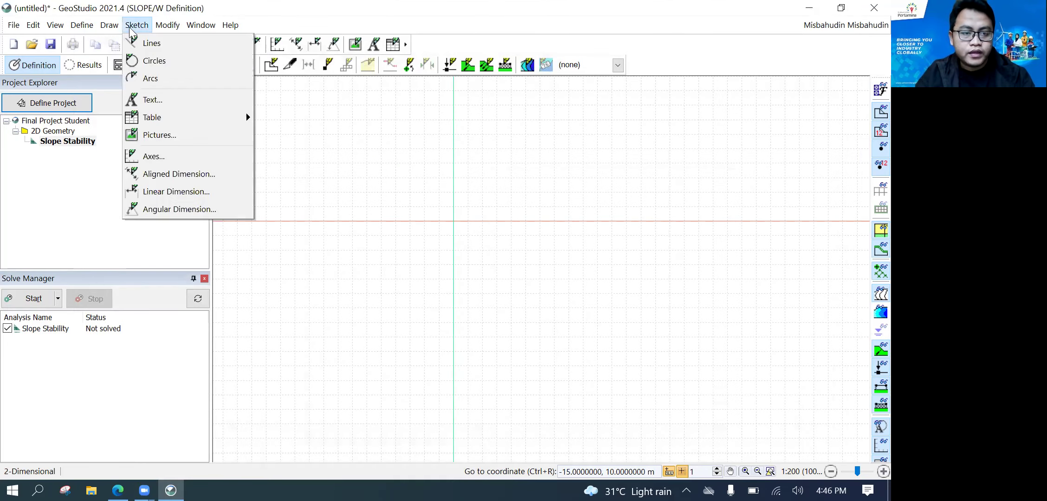
pyautogui.moveTo(111, 31)
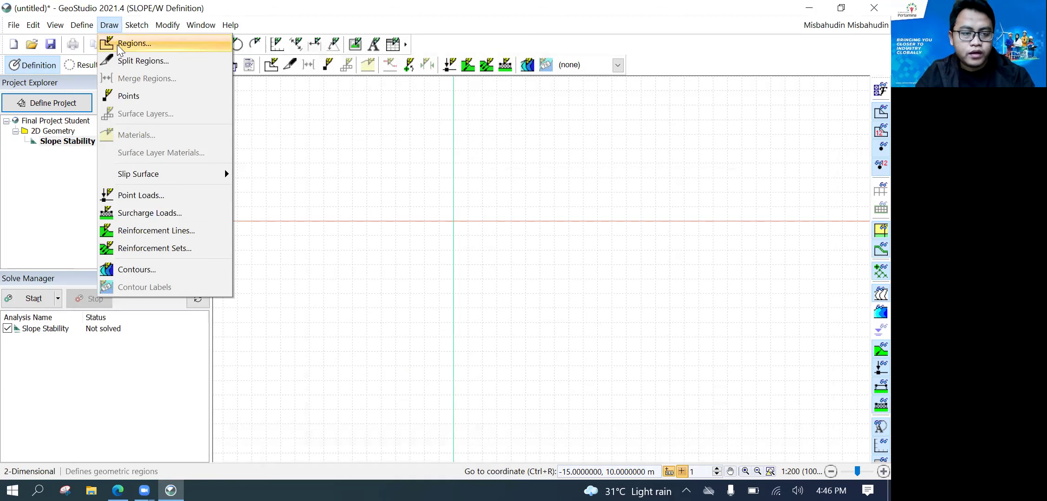
pyautogui.click(316, 17)
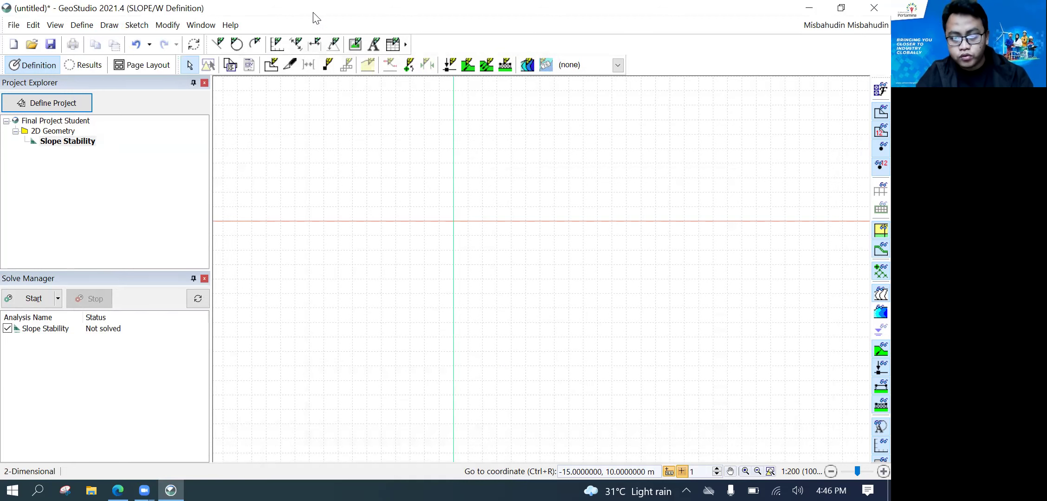
# Define sketch axes with the X-axis maximum and the Y-axis maximum both set to 50 m
pyautogui.scroll(-1, 435, 224)
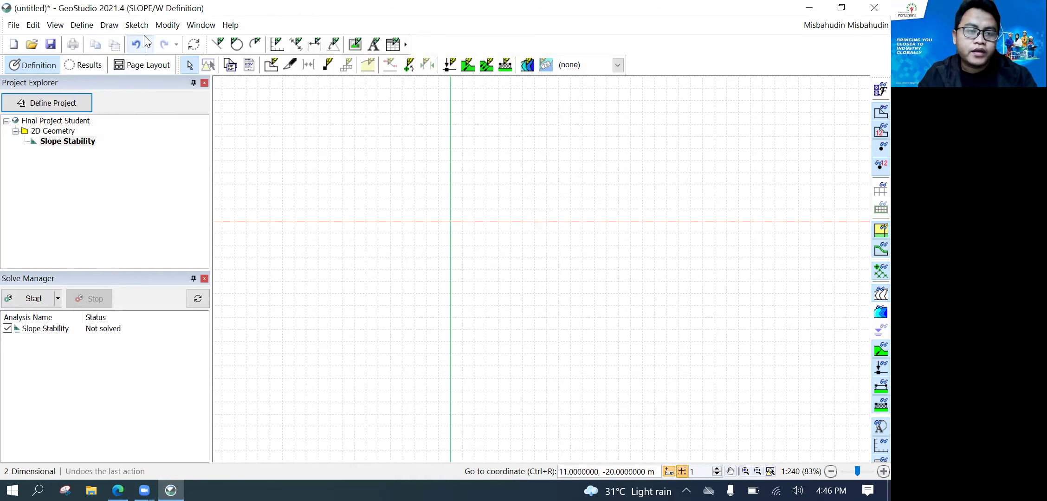
pyautogui.click(277, 45)
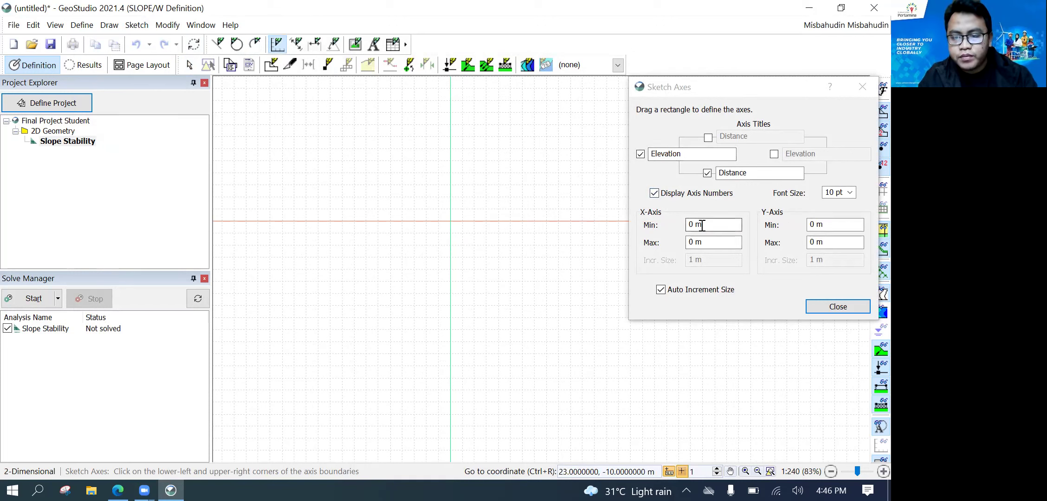
pyautogui.moveTo(694, 242); pyautogui.dragTo(681, 238)
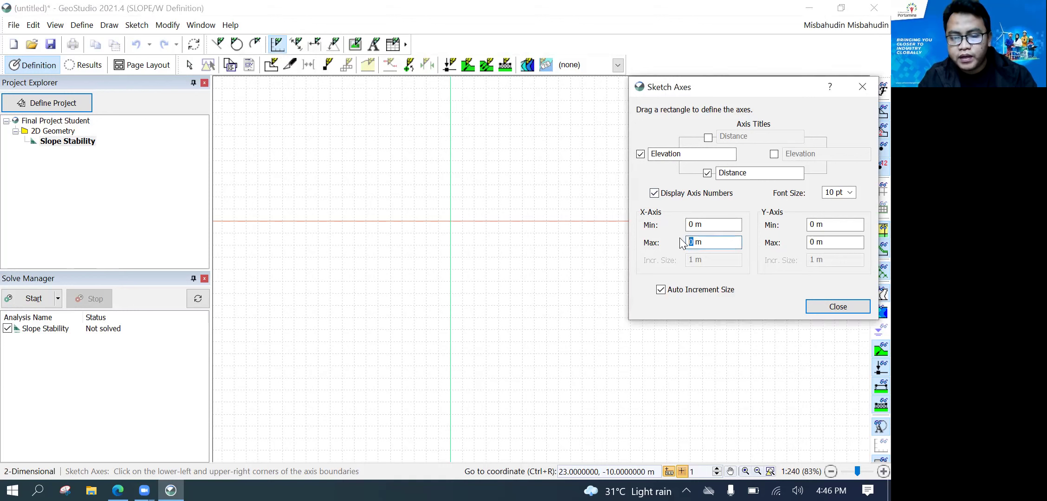
pyautogui.write('50')
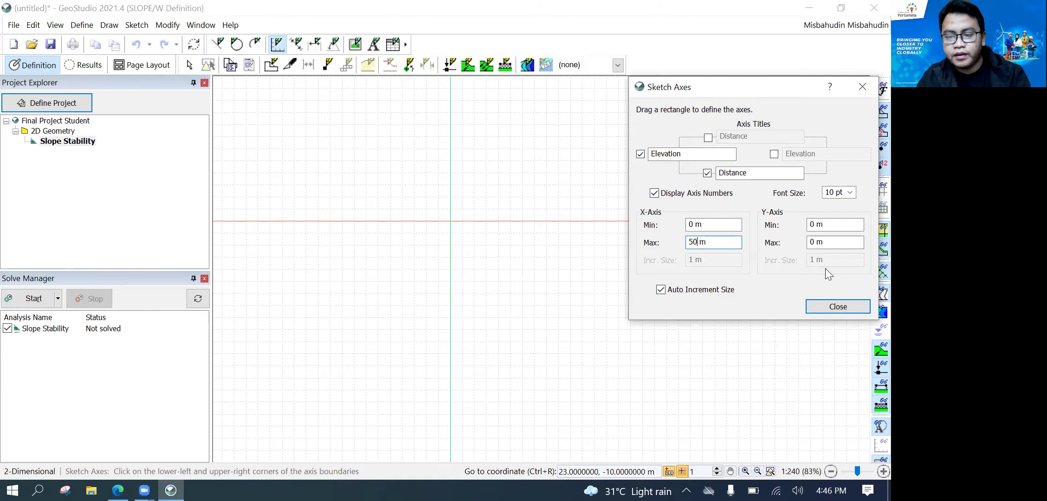
pyautogui.moveTo(815, 239); pyautogui.dragTo(802, 235)
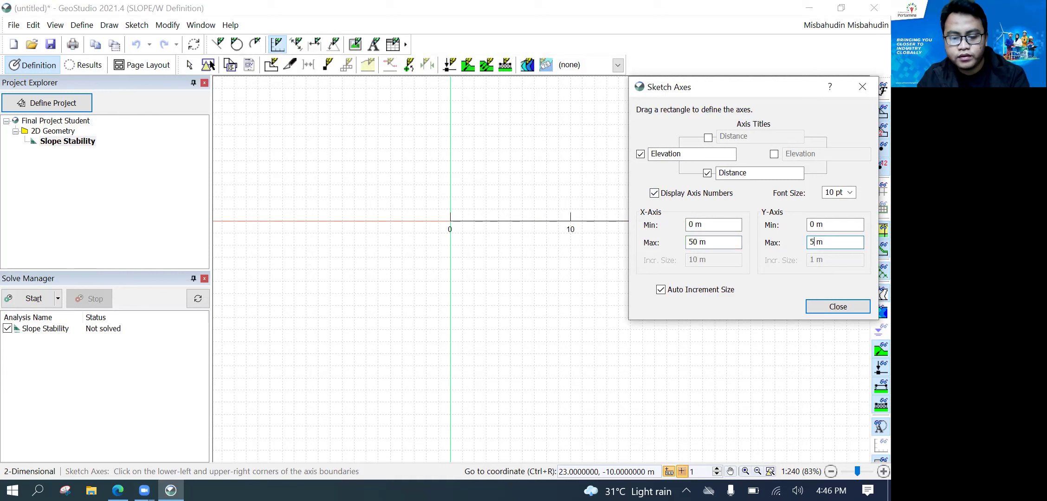
pyautogui.write('50')
# Turn off automatic increment sizing for the sketch axes and set the X-axis increment to 5 m
pyautogui.click(660, 289)
pyautogui.doubleClick(691, 260)
pyautogui.write('5')
pyautogui.click(835, 306)
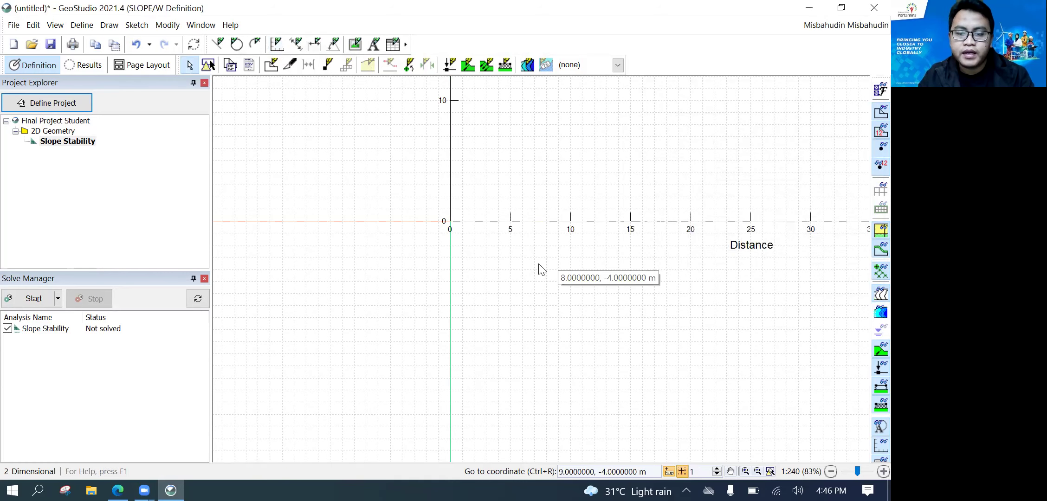
# Sketch the slope outline with connected lines through (0,0), (0,20), (22,20), (36,12), (50,12) and (50,0) m
pyautogui.scroll(-3, 532, 264)
pyautogui.scroll(-5, 531, 265)
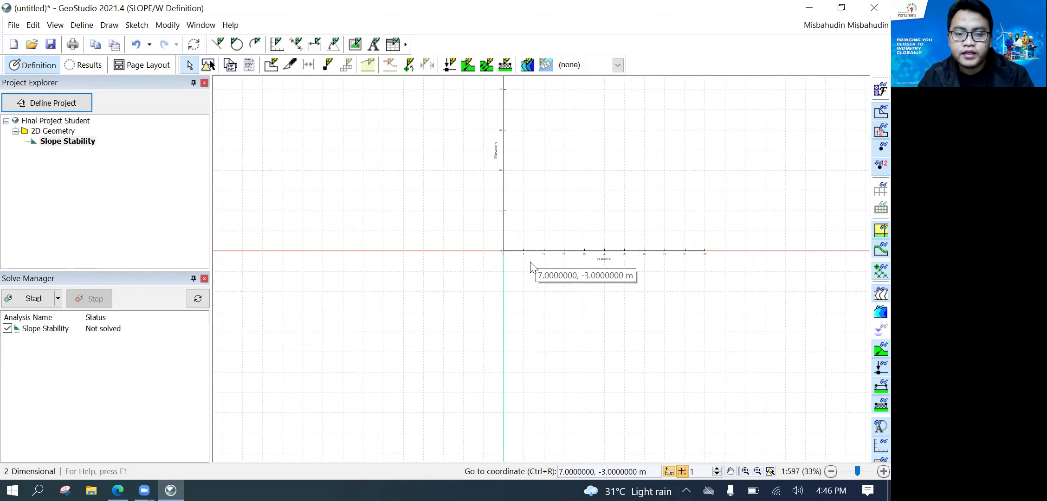
pyautogui.scroll(2, 684, 156)
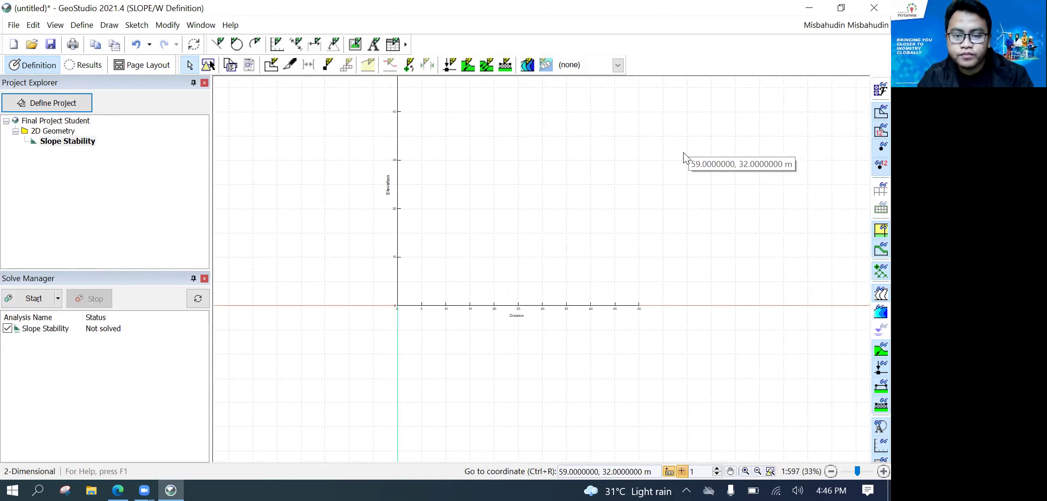
pyautogui.scroll(2, 556, 257)
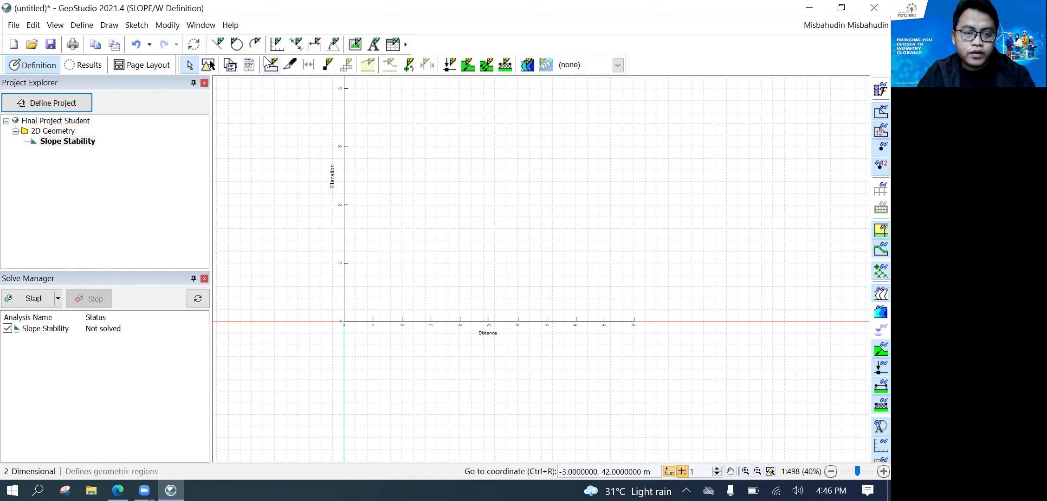
pyautogui.click(220, 47)
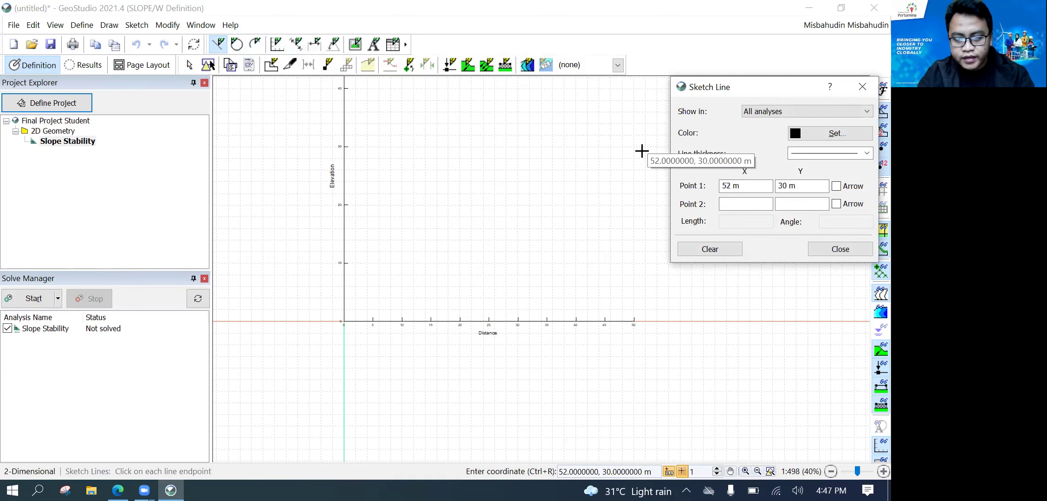
pyautogui.click(344, 320)
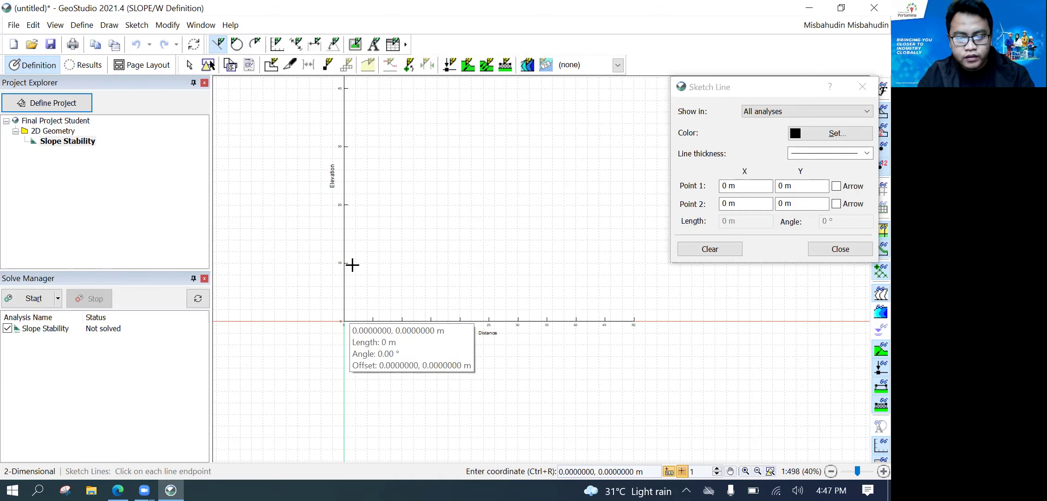
pyautogui.click(344, 205)
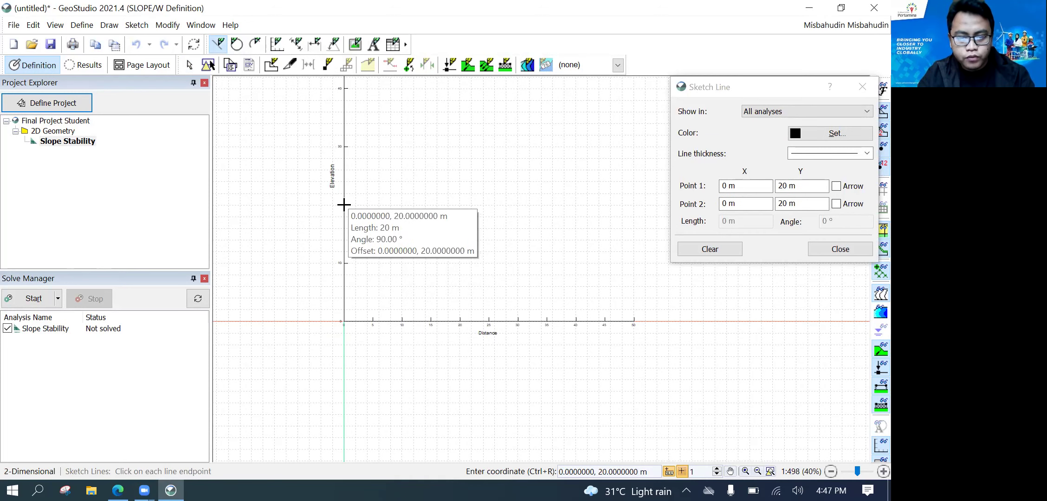
pyautogui.click(472, 205)
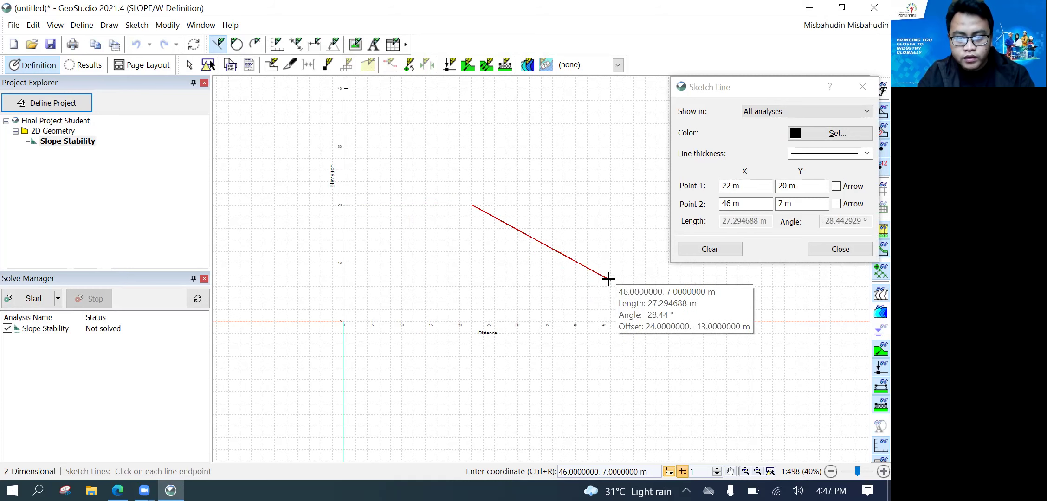
pyautogui.click(551, 252)
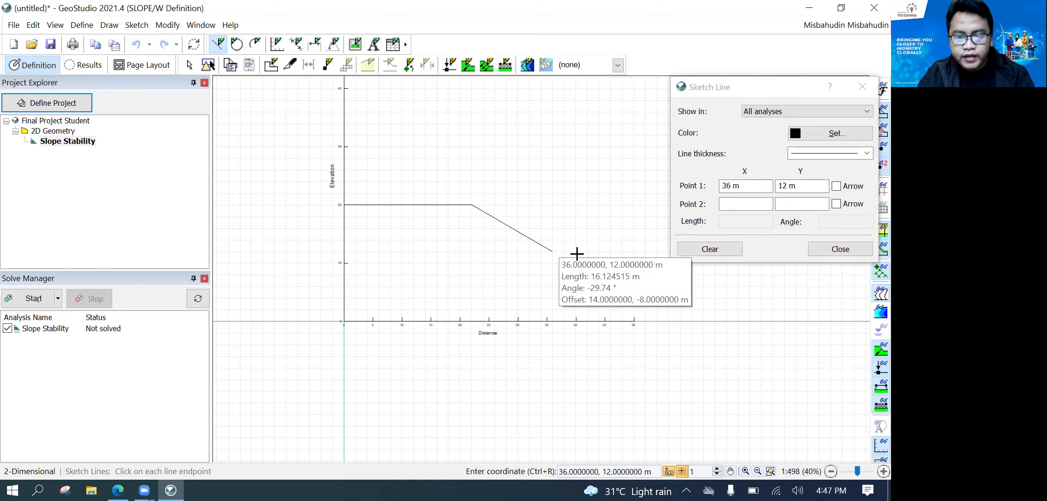
pyautogui.click(634, 253)
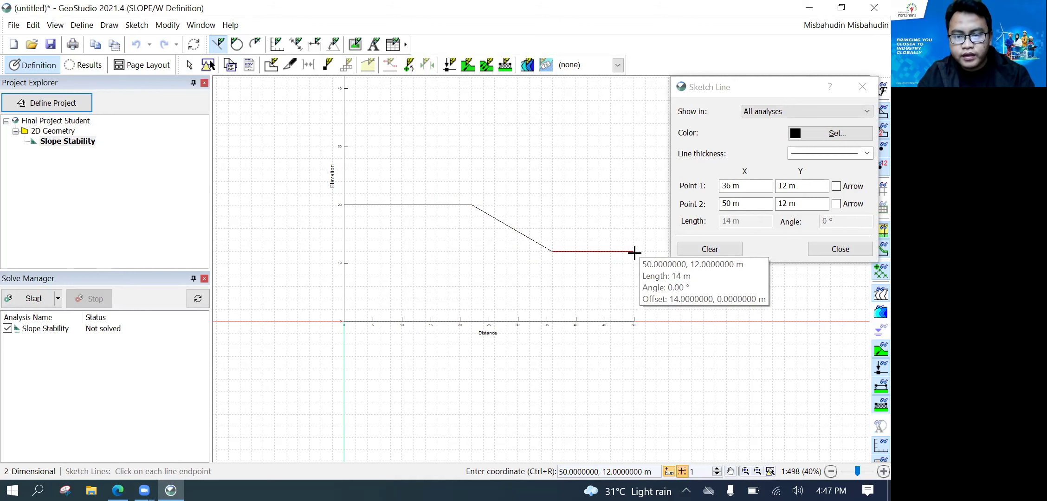
pyautogui.click(634, 322)
pyautogui.press('Escape')
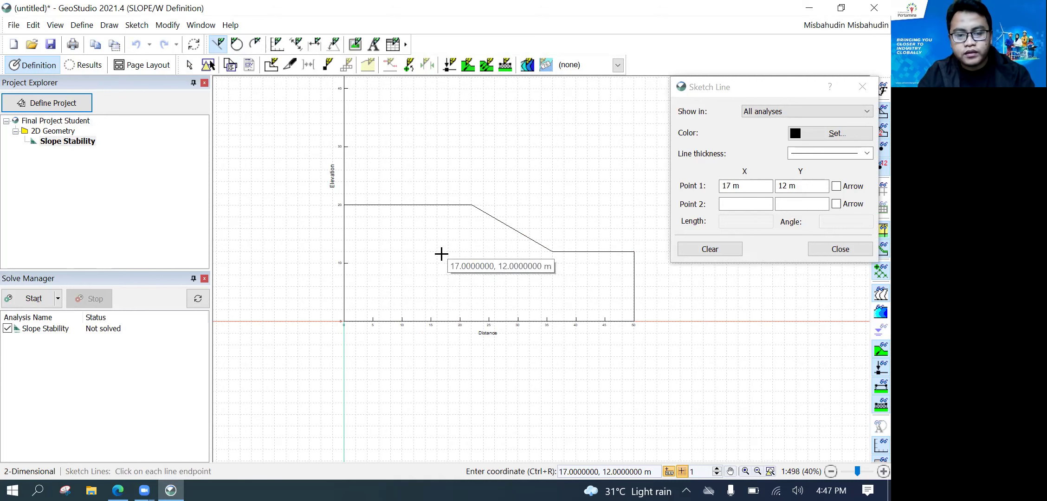
pyautogui.click(190, 64)
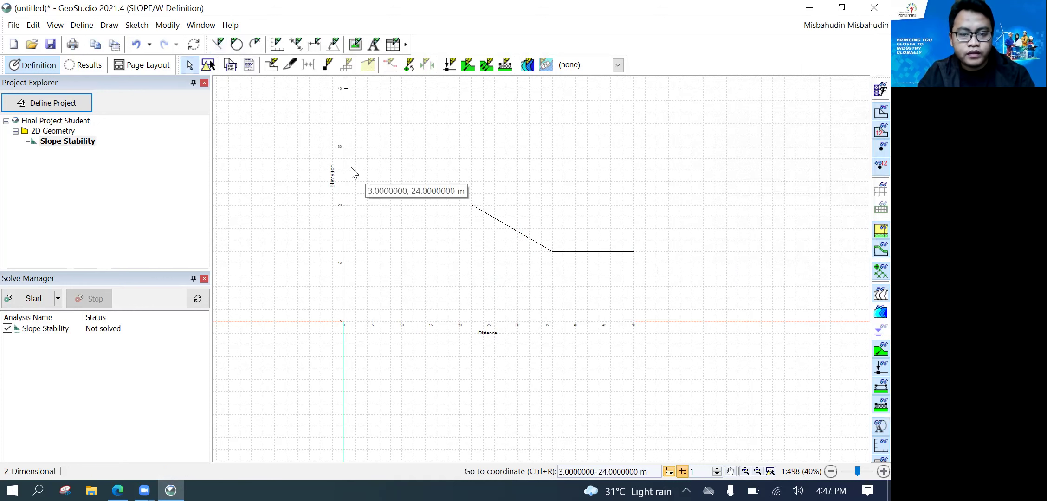
# Sketch the upper slope outline with connected lines through (0,30), (10,30) and (22,20) m
pyautogui.click(218, 44)
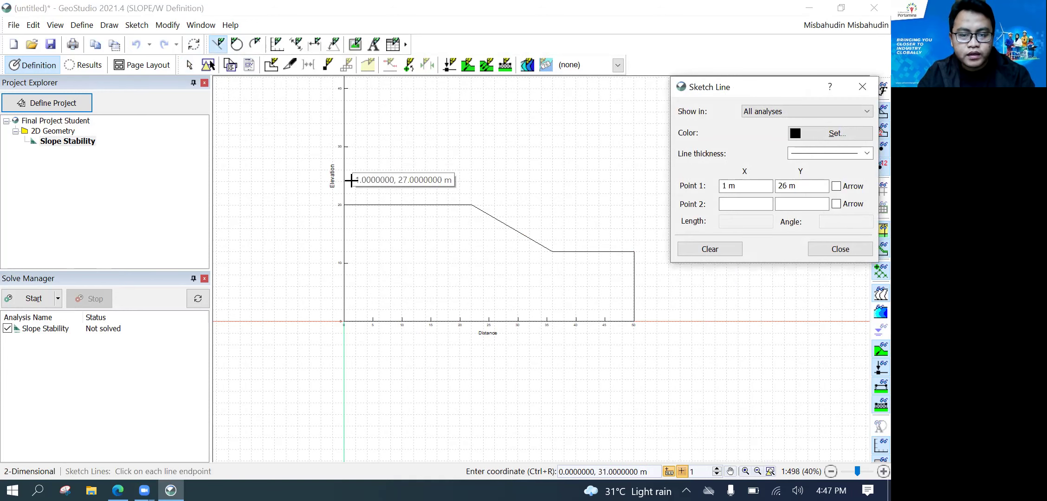
pyautogui.click(344, 147)
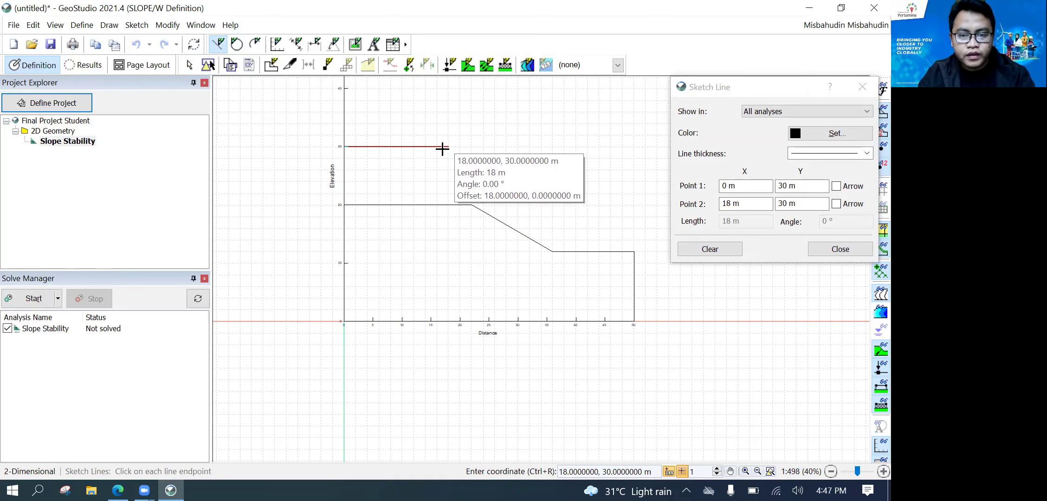
pyautogui.click(402, 147)
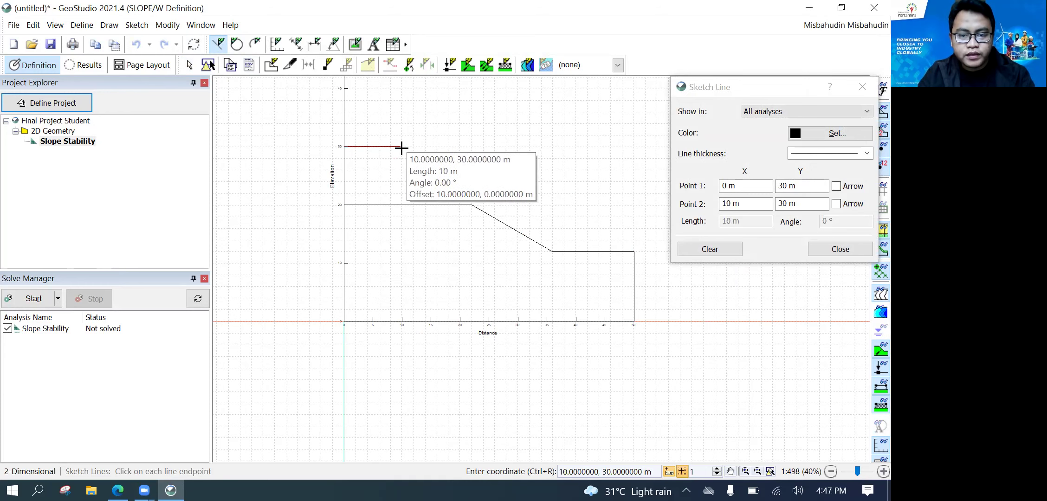
pyautogui.click(471, 205)
pyautogui.rightClick(548, 191)
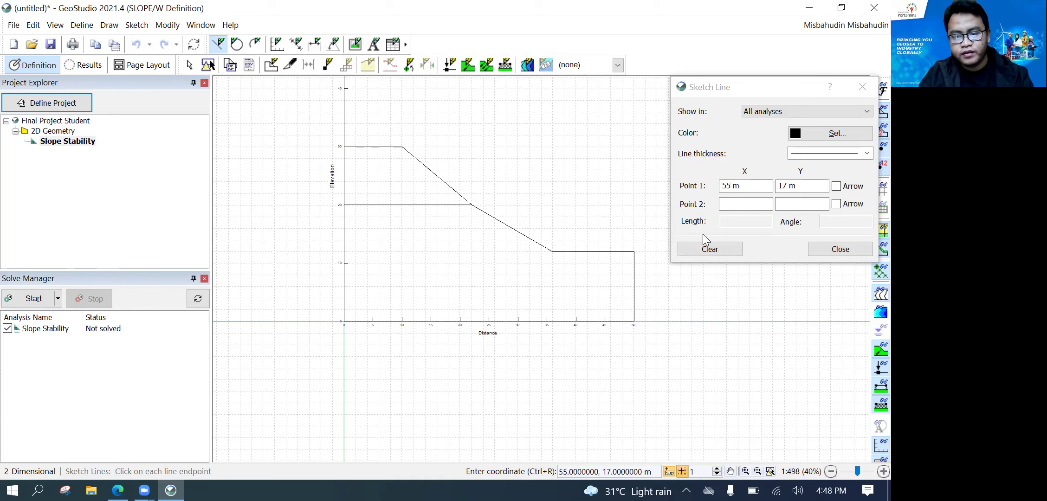
pyautogui.click(707, 253)
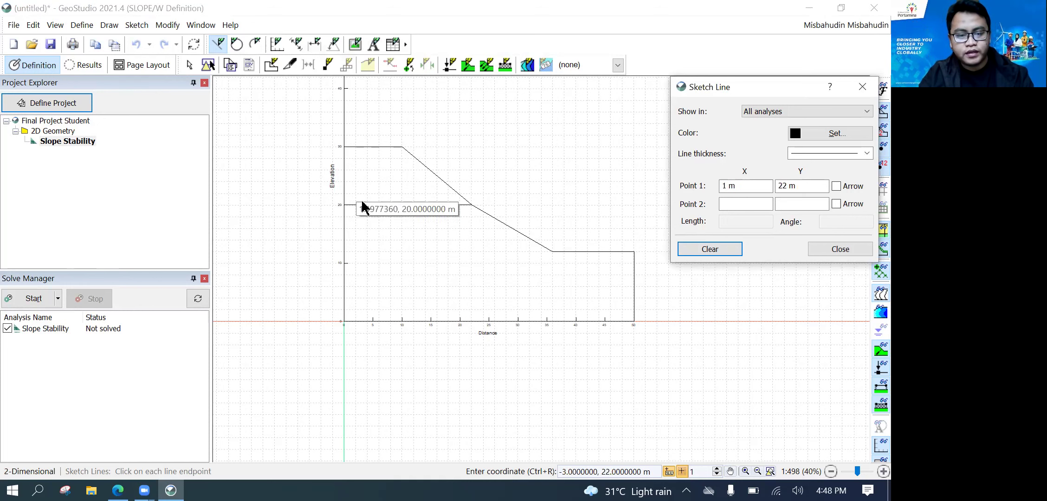
pyautogui.click(408, 204)
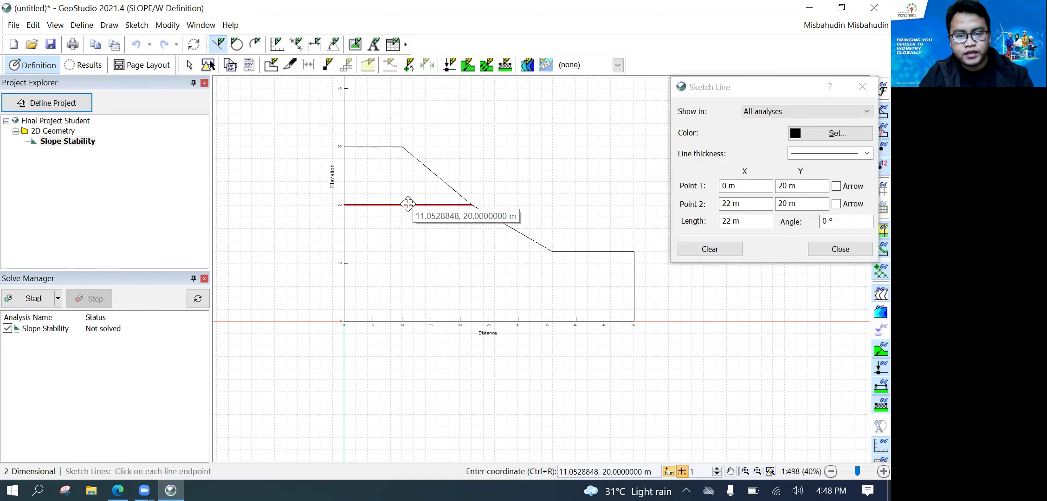
pyautogui.press('Escape')
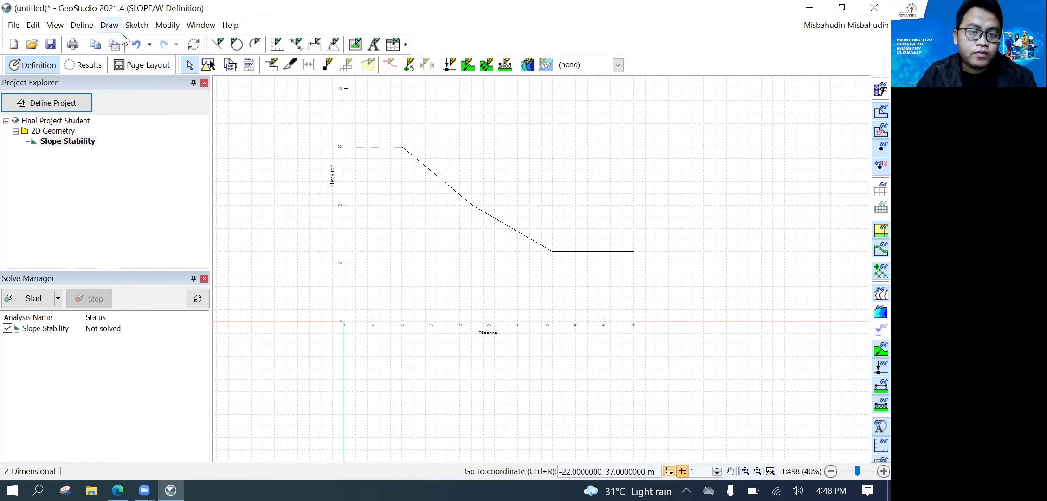
# Draw a polygonal domain region for the lower layer through (0,0), (0,20), (22,20), (36,12), (50,12) and (50,0) m
pyautogui.click(109, 26)
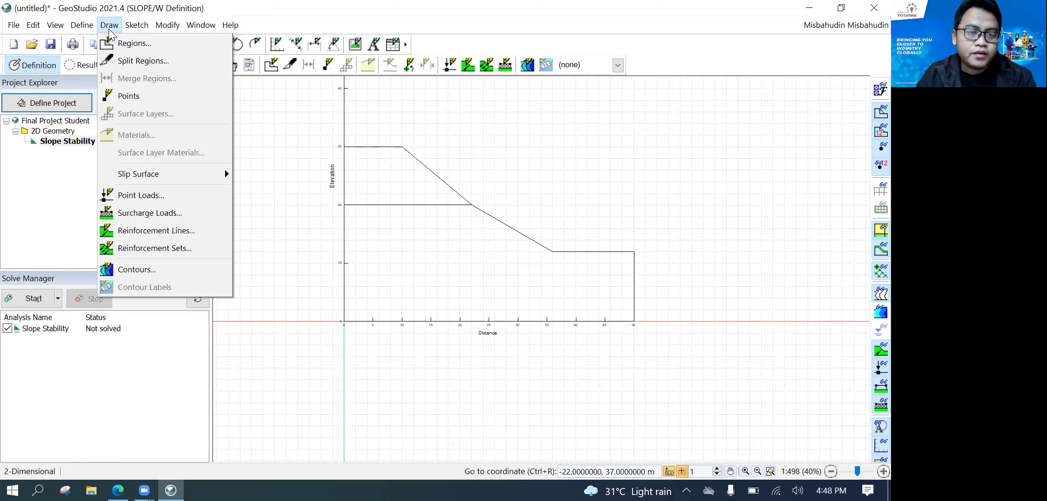
pyautogui.click(132, 44)
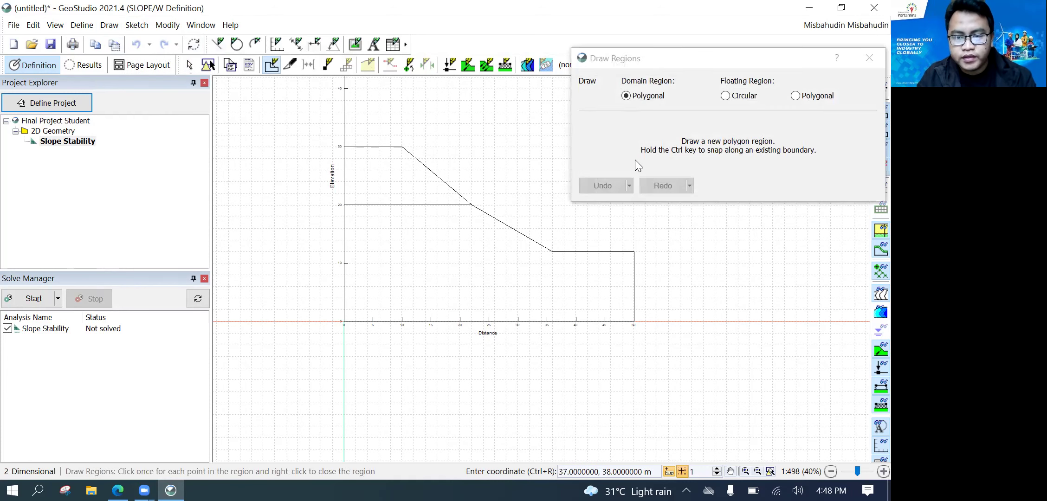
pyautogui.click(344, 320)
pyautogui.click(344, 205)
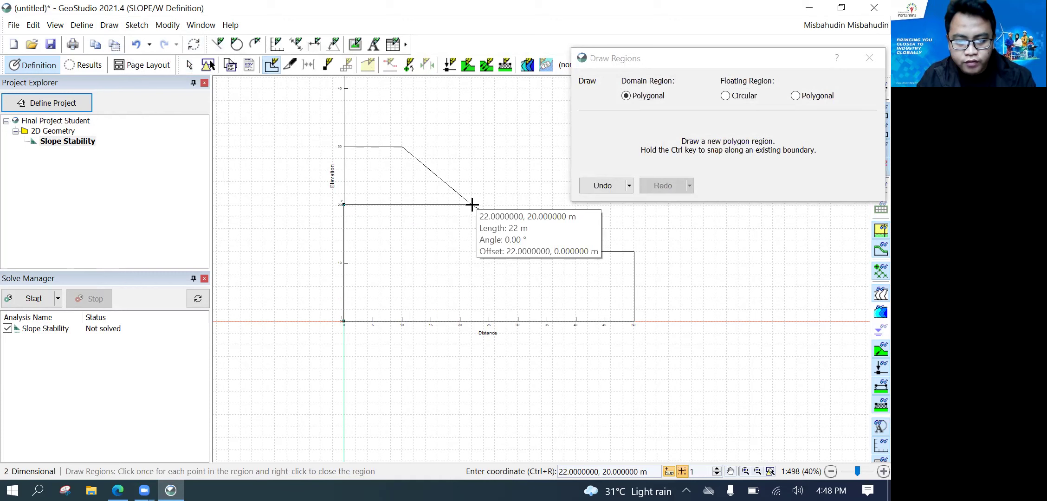
pyautogui.click(472, 205)
pyautogui.click(553, 251)
pyautogui.click(634, 251)
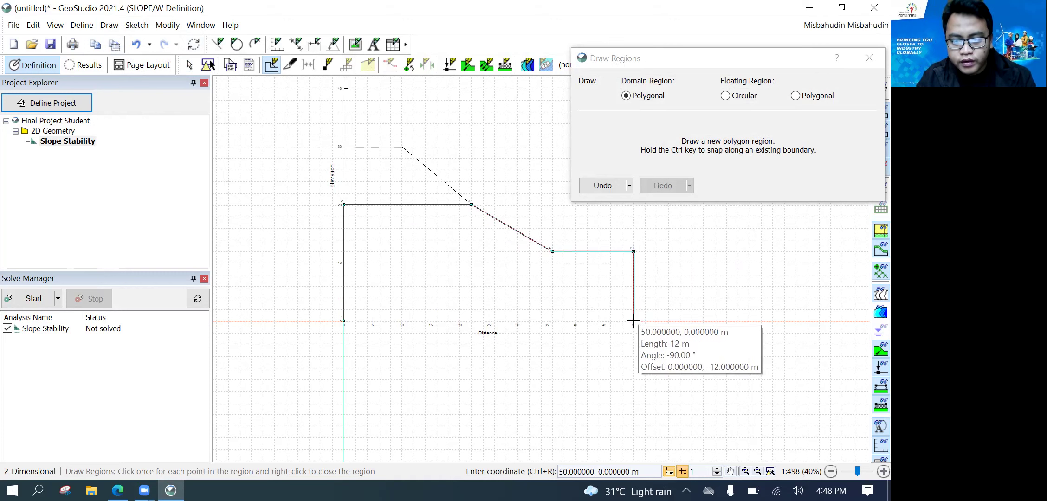
pyautogui.click(633, 320)
pyautogui.rightClick(458, 292)
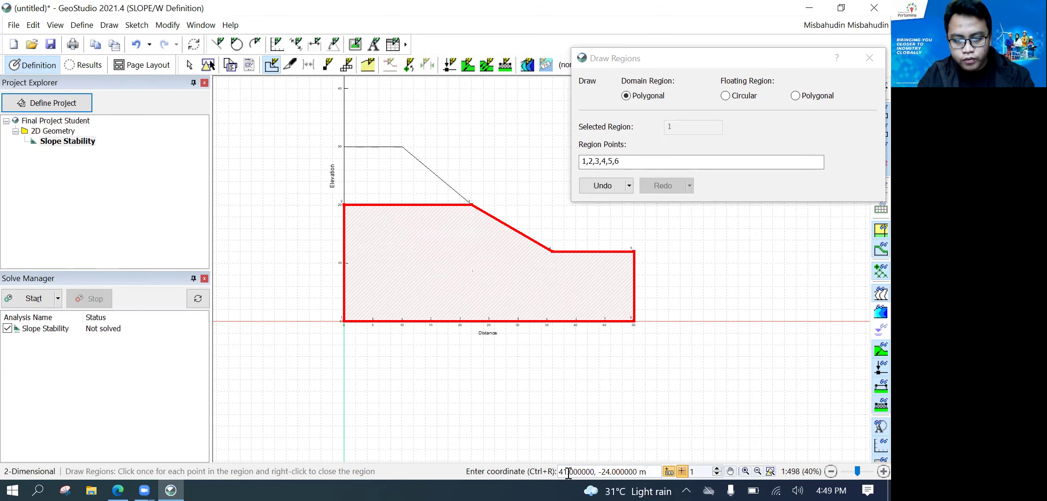
# Try to start another region by entering a point at exact coordinates (39, 30) m
pyautogui.write('0')
pyautogui.press('BackSpace')
pyautogui.write('39')
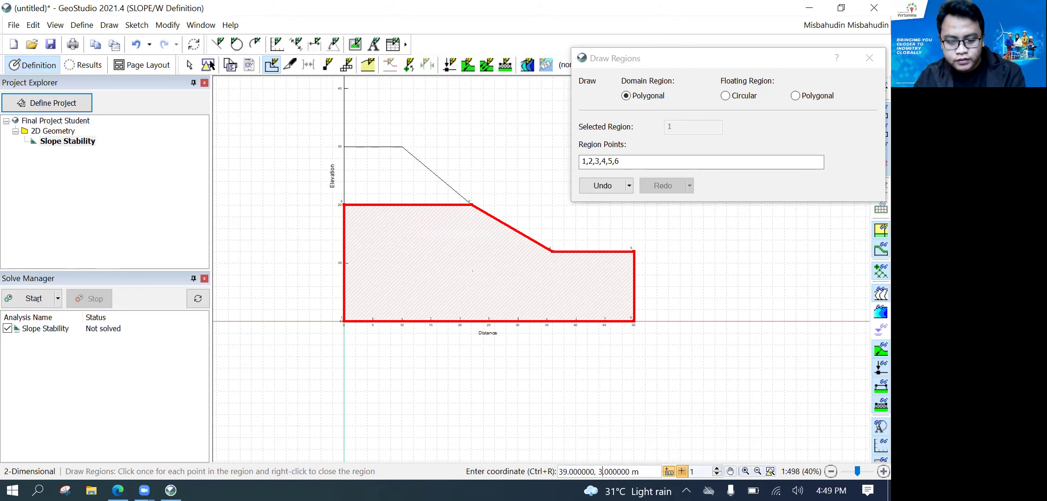
pyautogui.write('30')
pyautogui.press('Return')
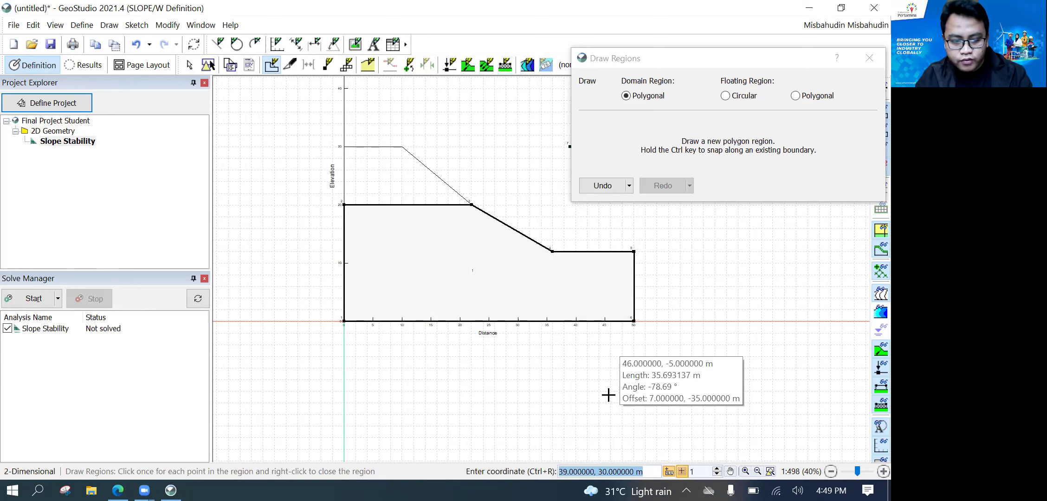
pyautogui.press('Escape')
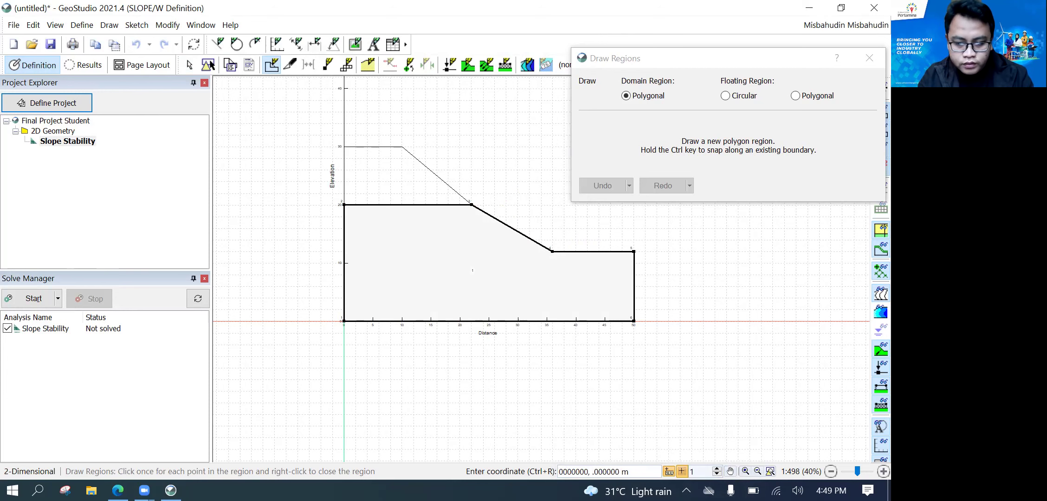
pyautogui.press('Return')
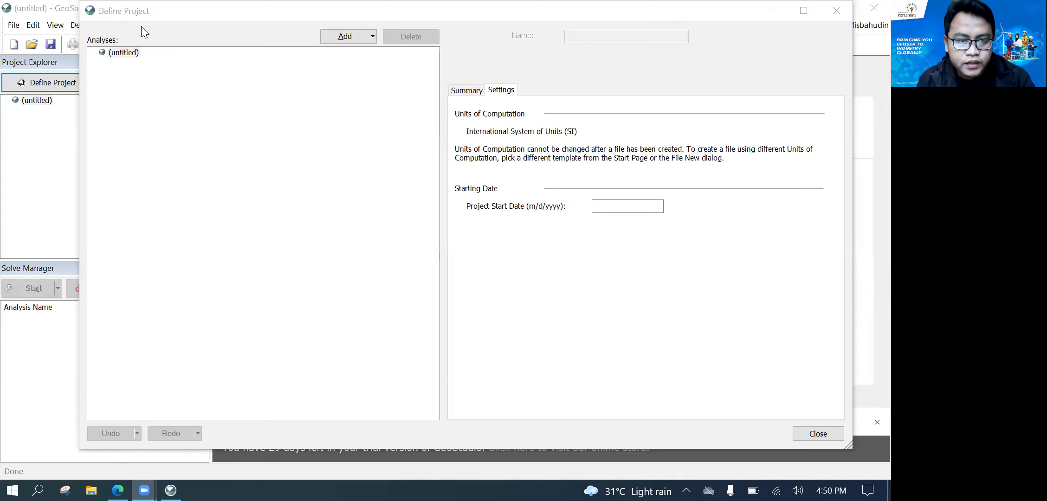
# Review the summary and computation unit settings in the empty project's definition
pyautogui.click(467, 91)
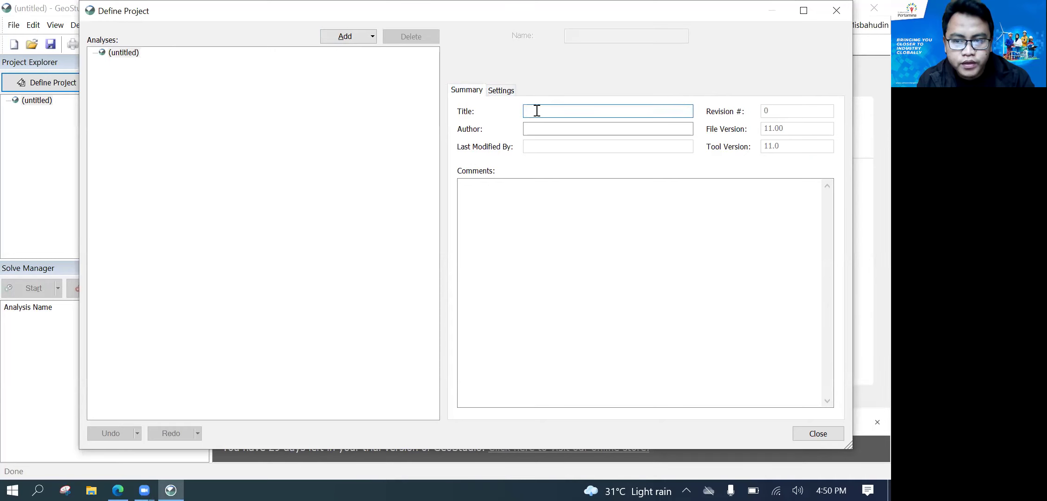
pyautogui.click(501, 91)
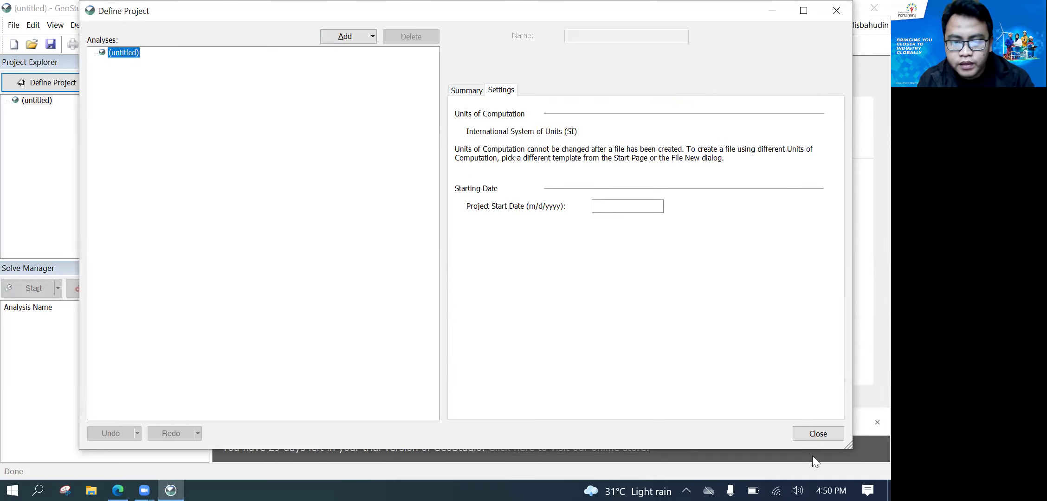
pyautogui.click(817, 433)
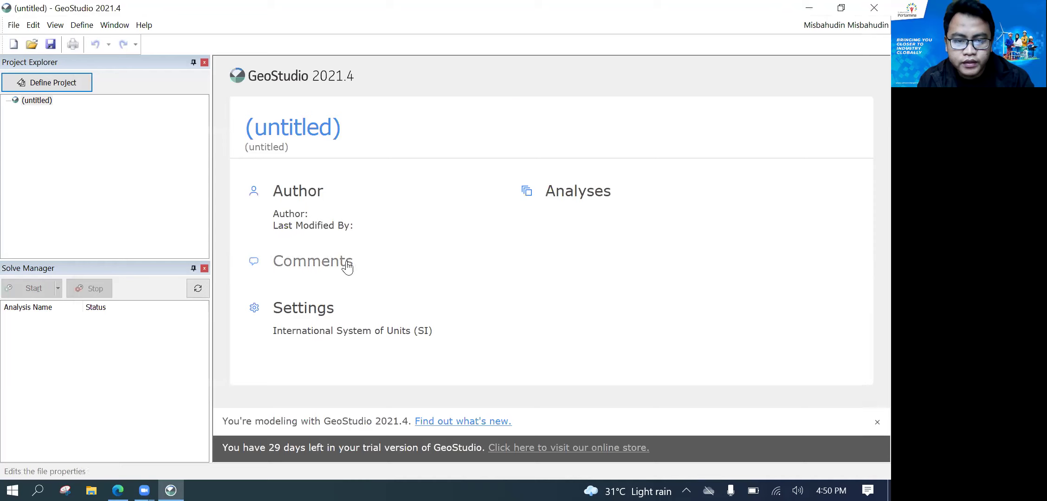
pyautogui.click(588, 195)
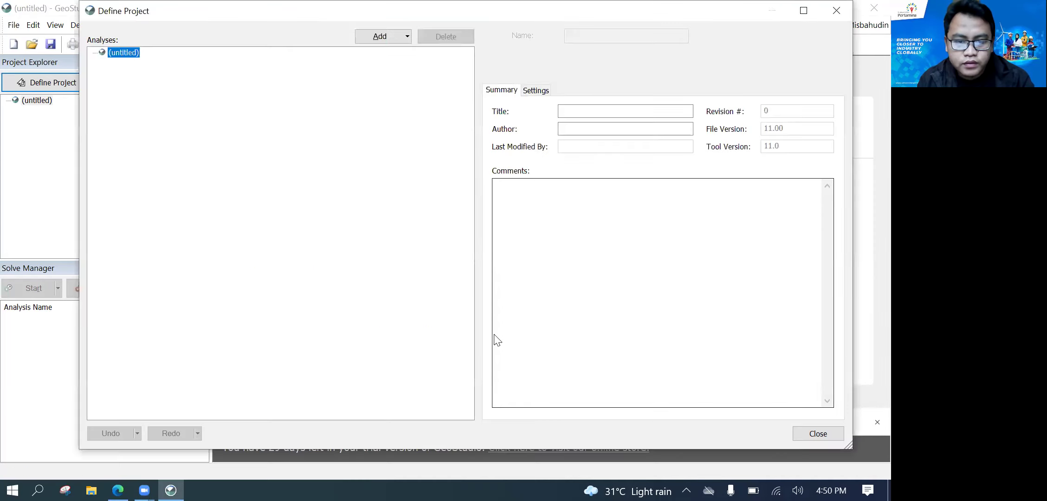
pyautogui.press('Escape')
# Create a new project from the Metric - Letter template and title it Slope Stability
pyautogui.click(31, 45)
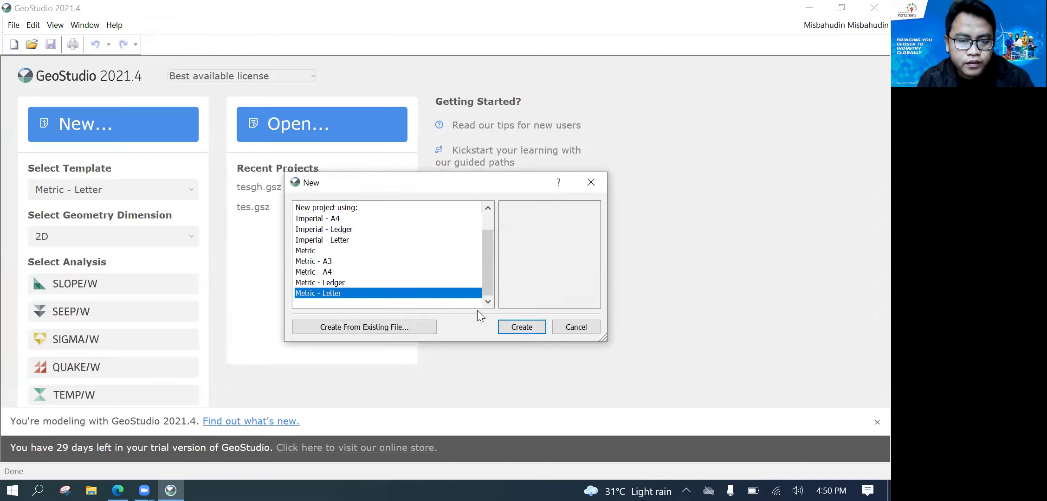
pyautogui.click(516, 327)
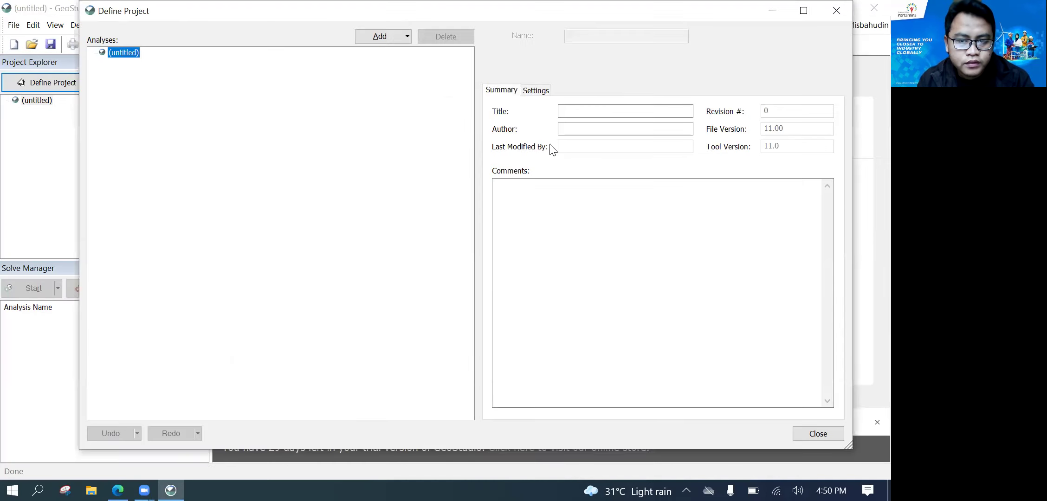
pyautogui.click(578, 112)
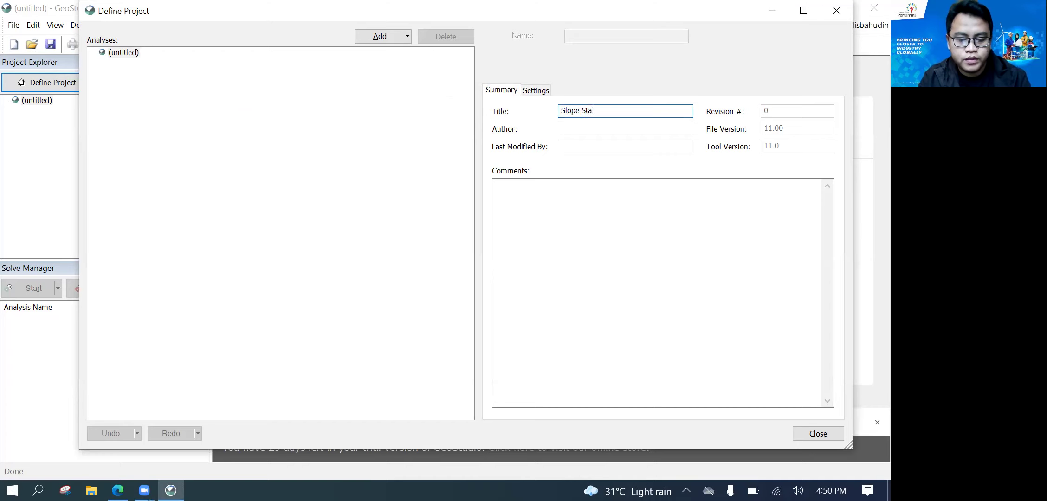
# Add a 2D geometry and a SLOPE/W analysis of type Morgenstern-Price to the project definition
pyautogui.click(395, 37)
pyautogui.click(395, 68)
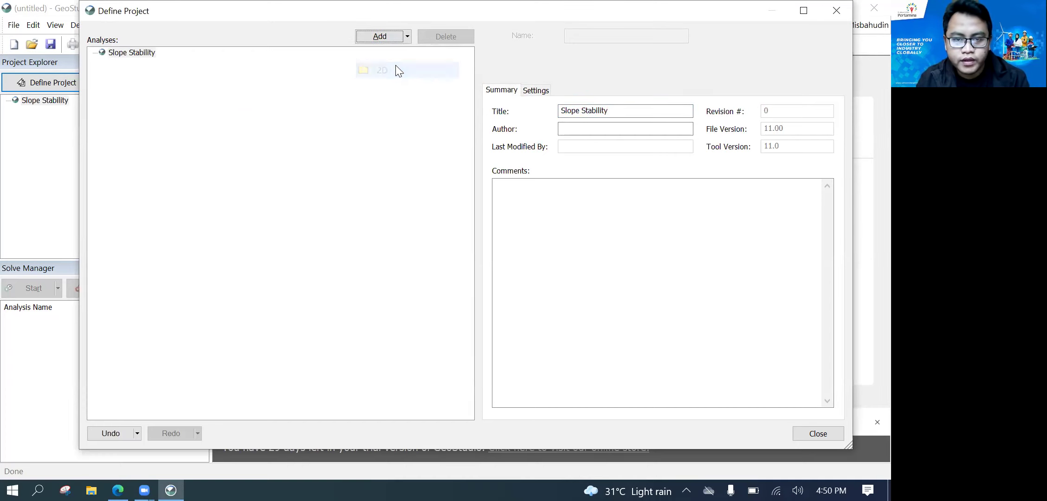
pyautogui.click(405, 37)
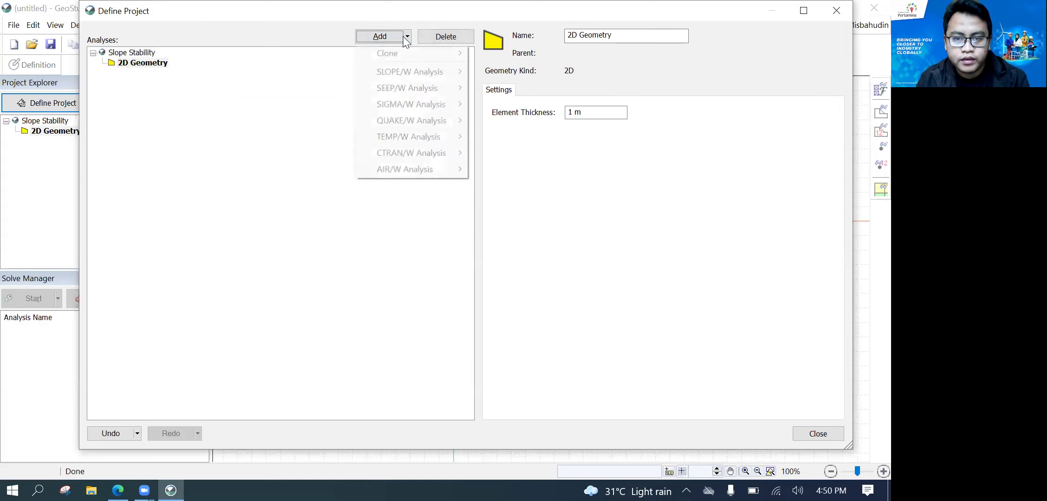
pyautogui.moveTo(417, 72)
pyautogui.click(511, 70)
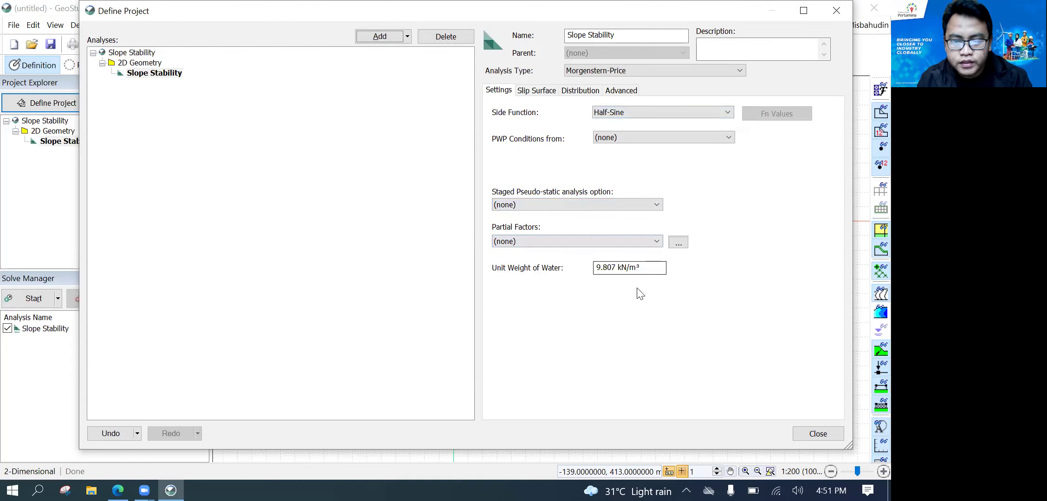
pyautogui.click(818, 434)
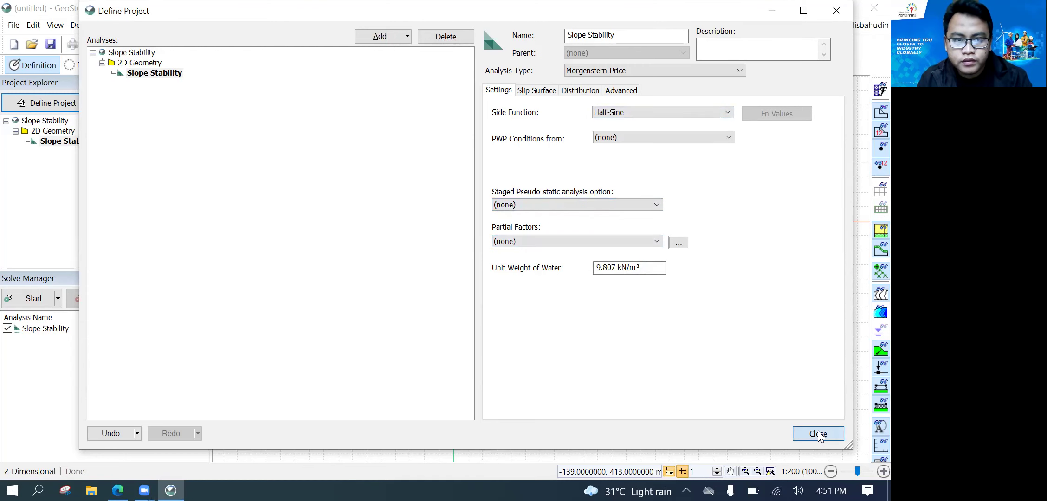
pyautogui.click(277, 44)
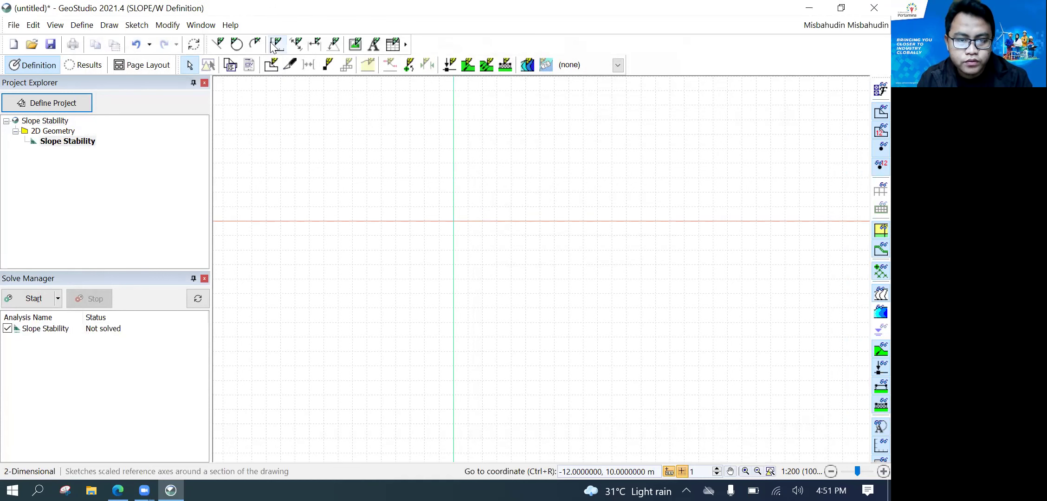
pyautogui.click(453, 221)
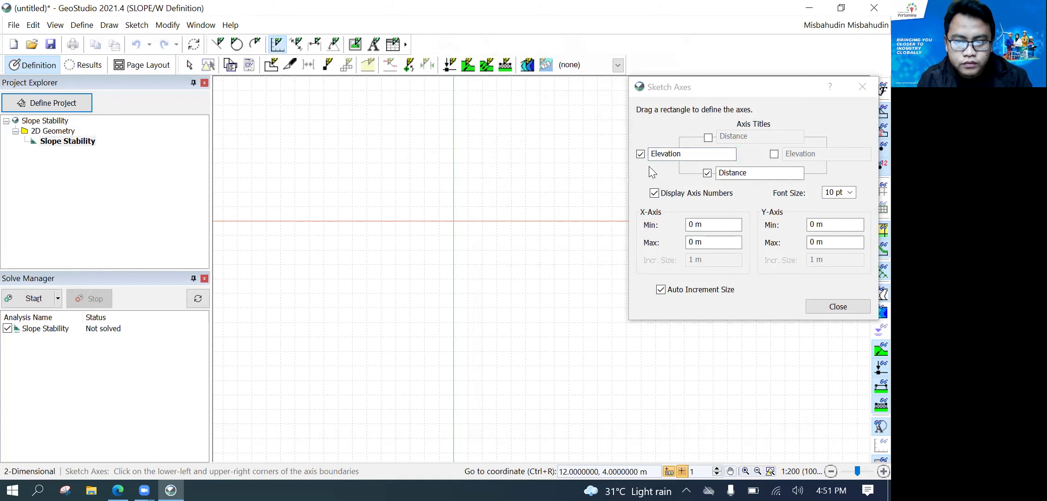
pyautogui.moveTo(712, 95); pyautogui.dragTo(594, 156)
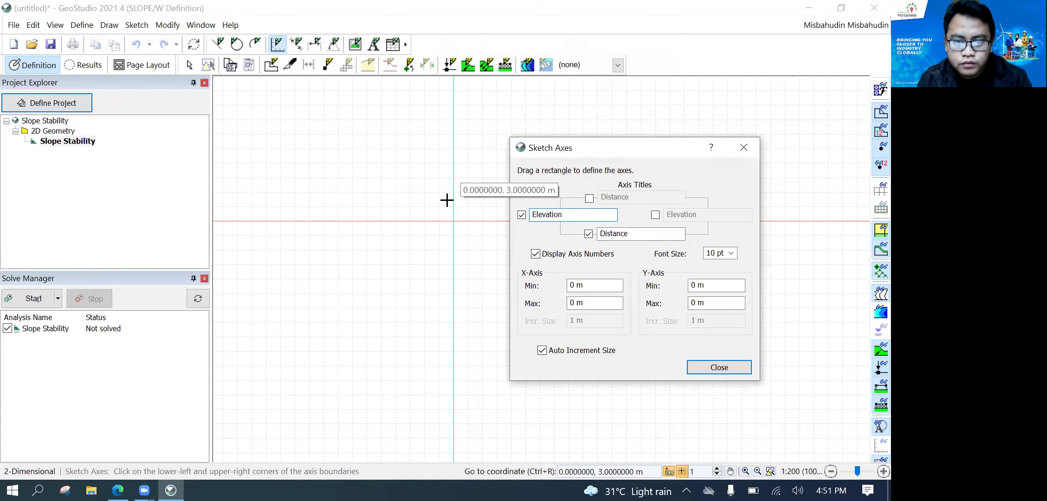
pyautogui.click(454, 223)
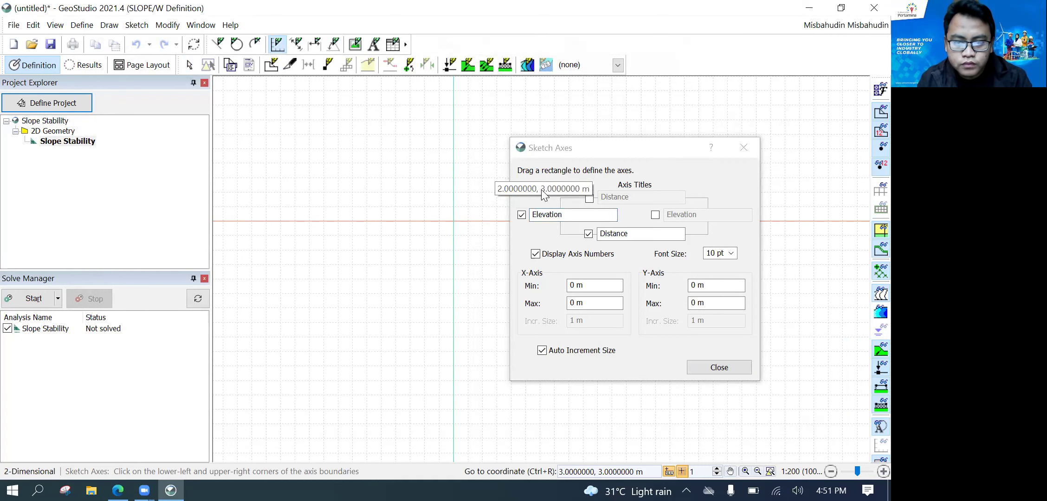
pyautogui.click(701, 367)
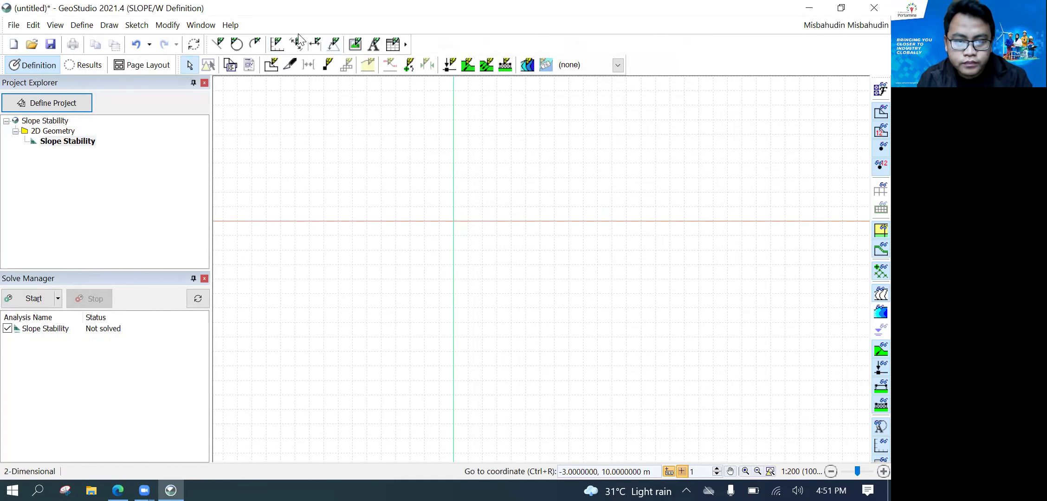
pyautogui.click(277, 45)
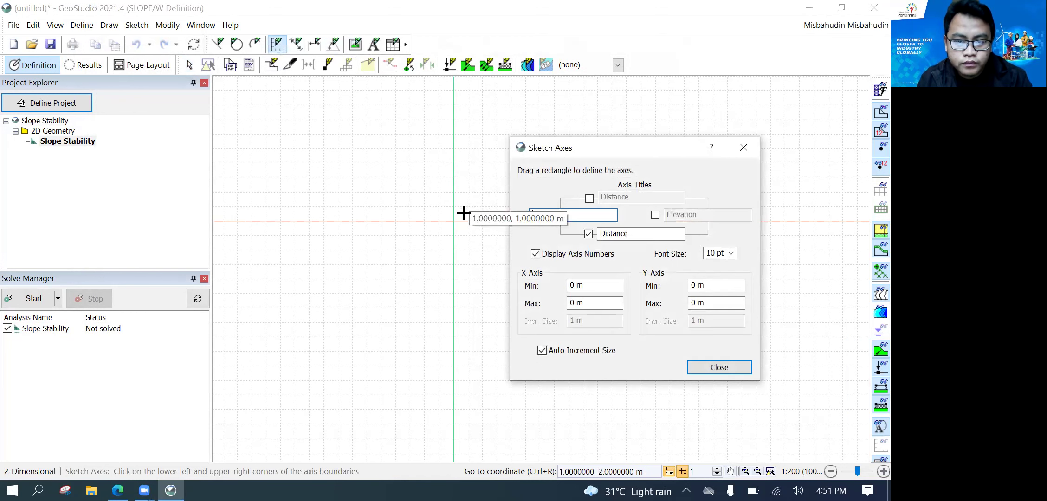
pyautogui.moveTo(468, 144); pyautogui.dragTo(484, 145)
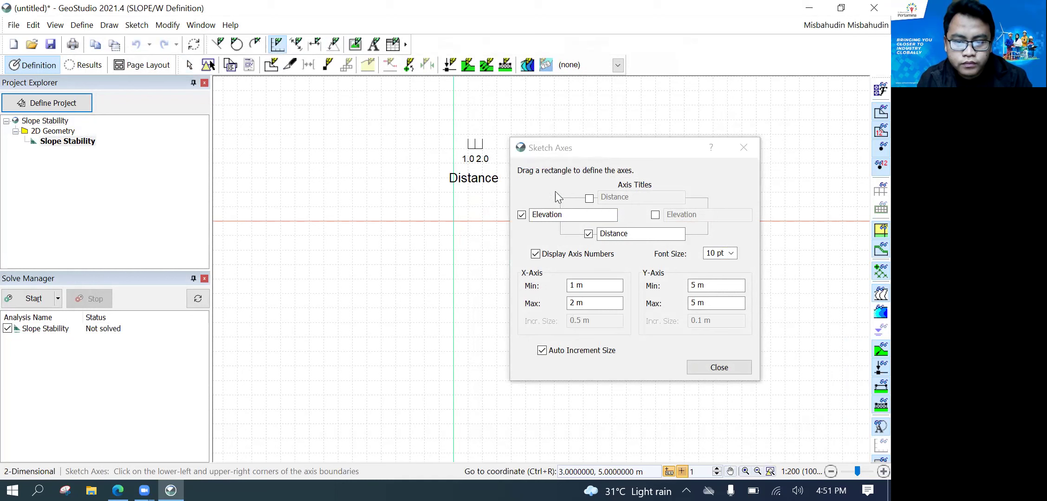
pyautogui.moveTo(585, 146); pyautogui.dragTo(363, 92)
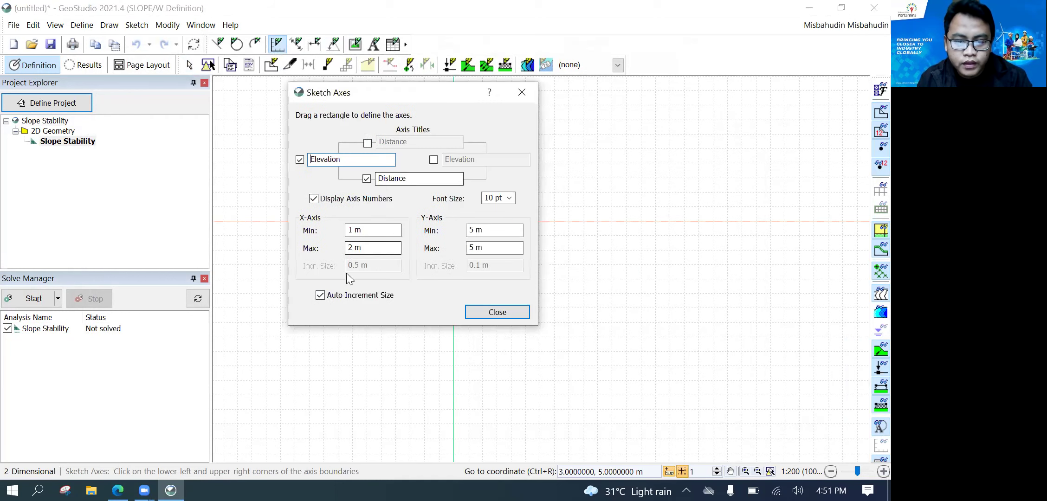
pyautogui.click(488, 319)
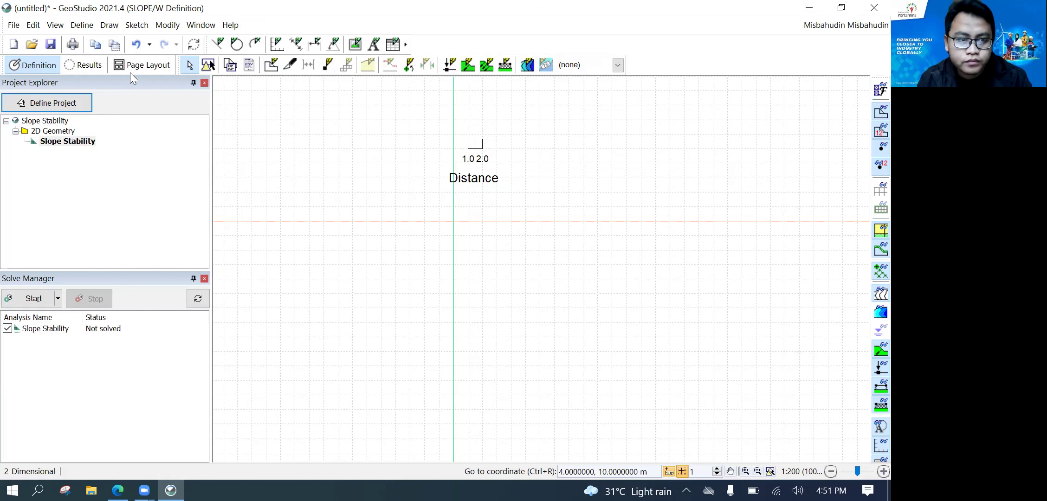
pyautogui.click(134, 45)
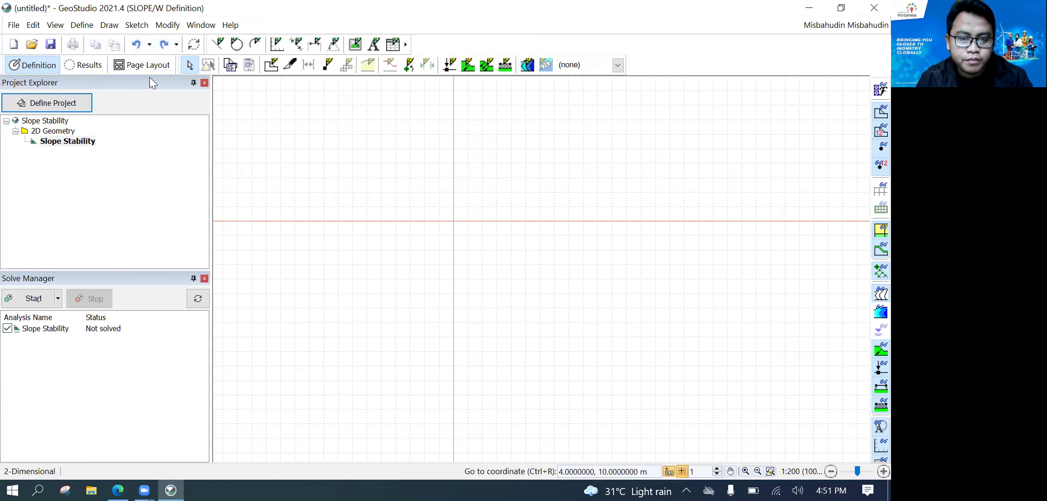
# Sketch Elevation and Distance axes with both maxima at 50 m, automatic increments off and a 5 m X-axis increment
pyautogui.scroll(2, 514, 111)
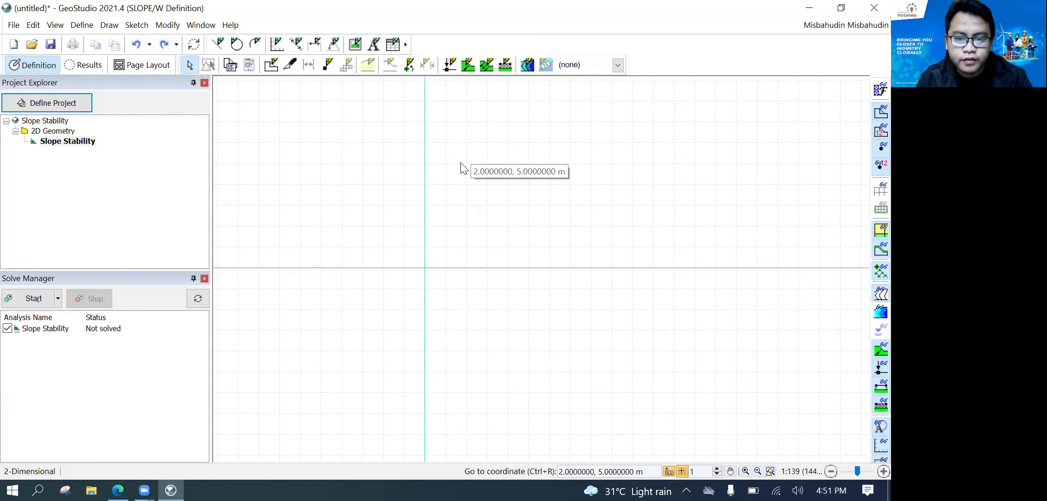
pyautogui.scroll(-1, 584, 141)
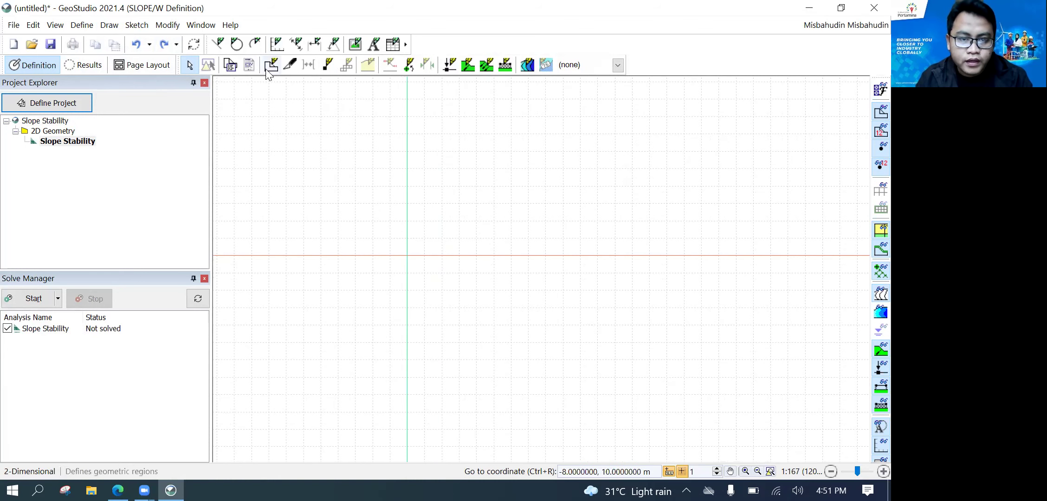
pyautogui.click(277, 44)
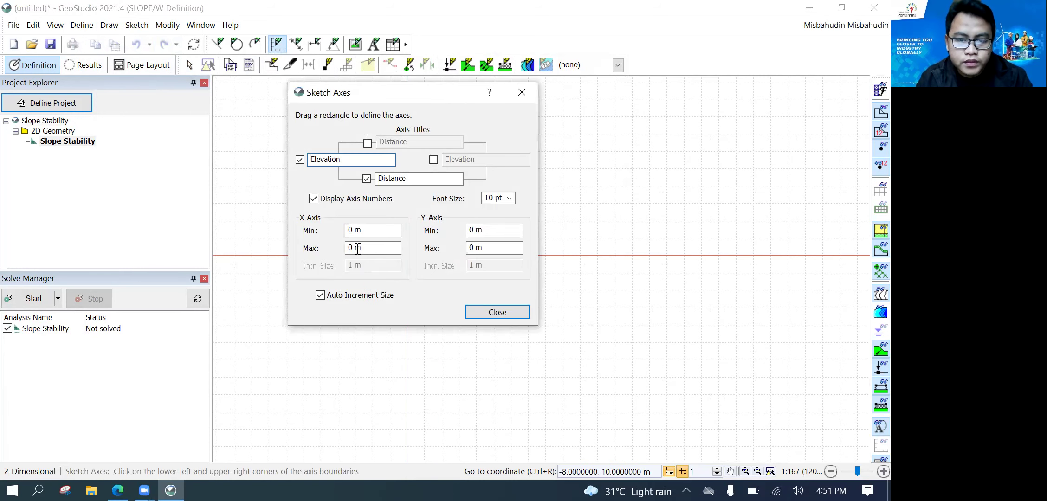
pyautogui.write('50')
pyautogui.click(477, 252)
pyautogui.write('50')
pyautogui.click(322, 293)
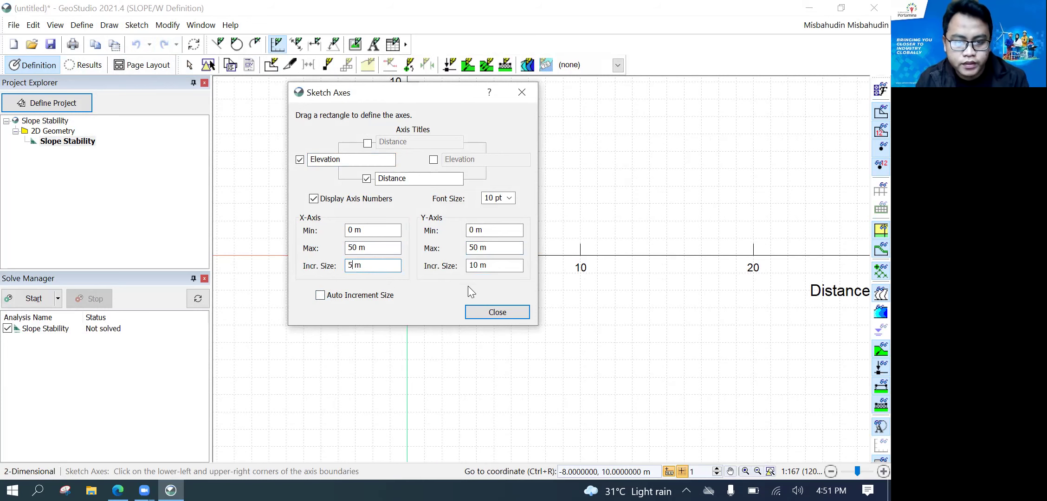
pyautogui.click(492, 312)
# Sketch the slope outline with connected lines through (0, 0), (0, 20), (26, 12), (50, 12) and (50, 0) m
pyautogui.scroll(1, 382, 262)
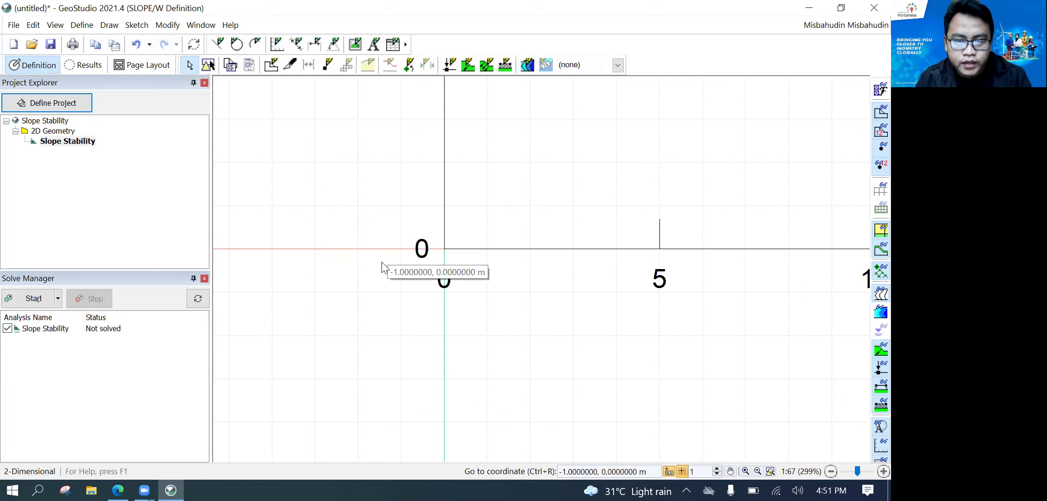
pyautogui.scroll(-7, 382, 262)
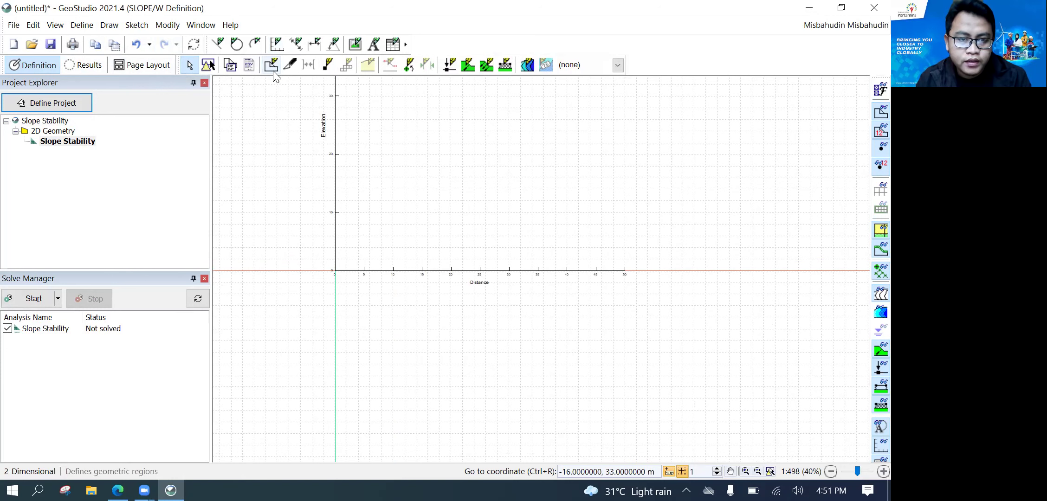
pyautogui.click(220, 44)
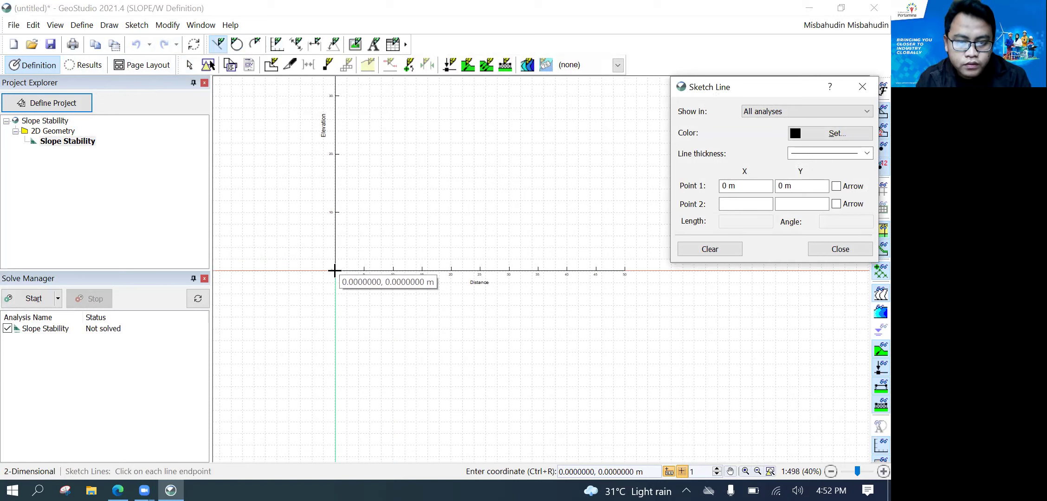
pyautogui.click(335, 271)
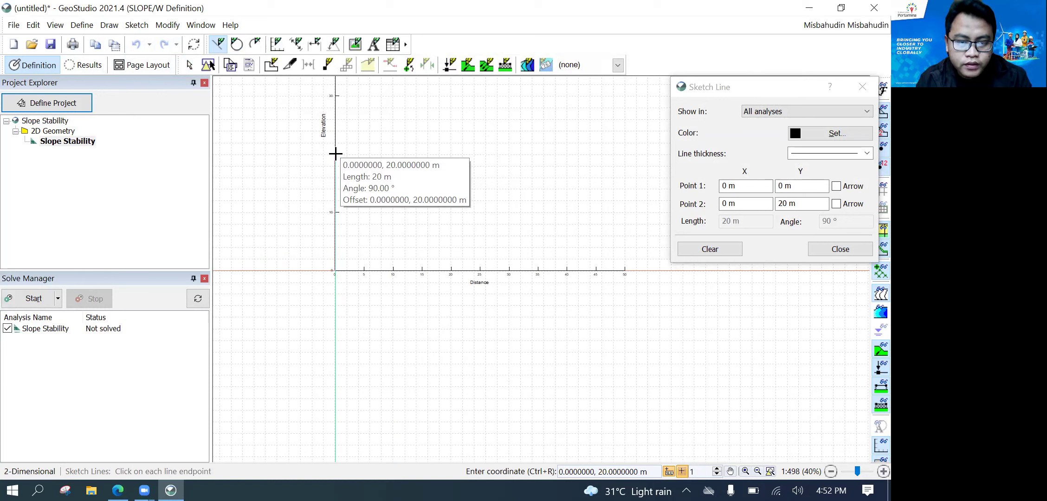
pyautogui.click(486, 200)
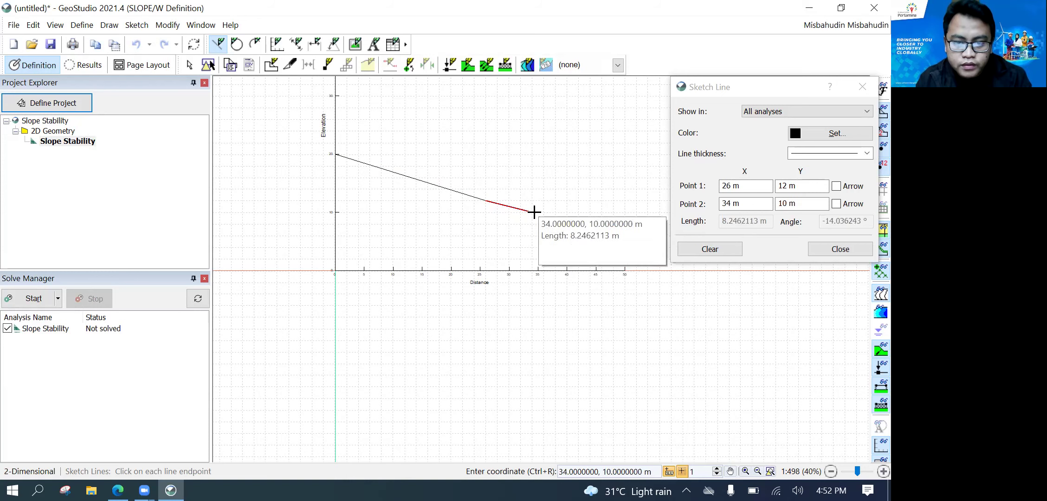
pyautogui.click(624, 201)
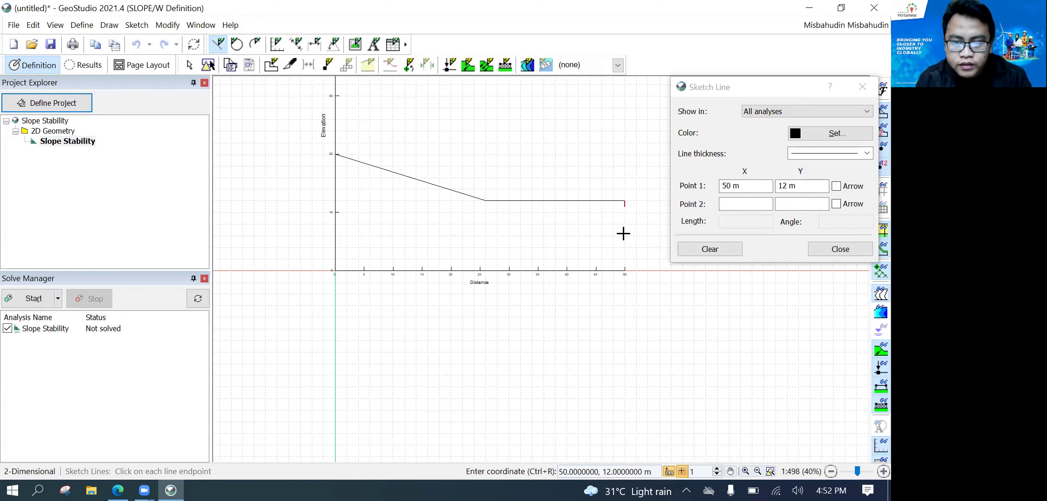
pyautogui.click(624, 270)
pyautogui.rightClick(519, 250)
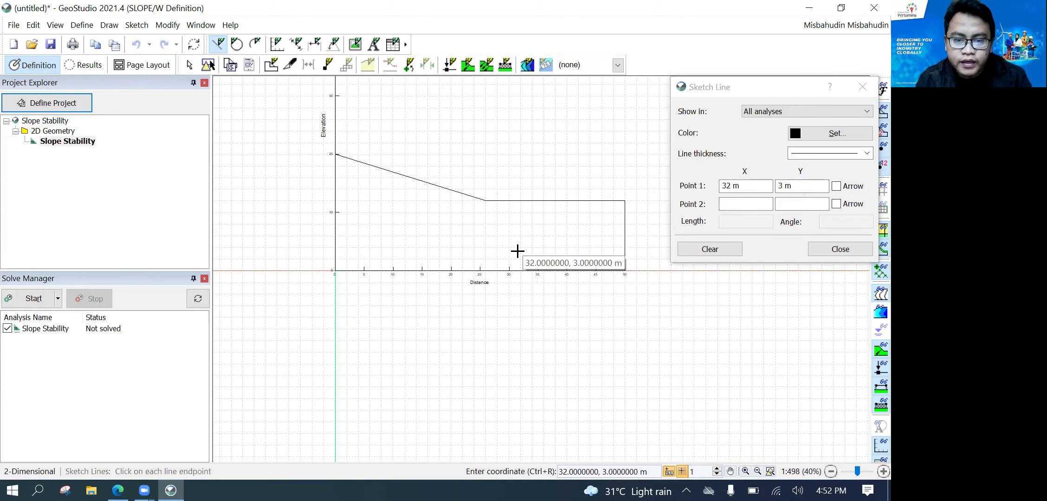